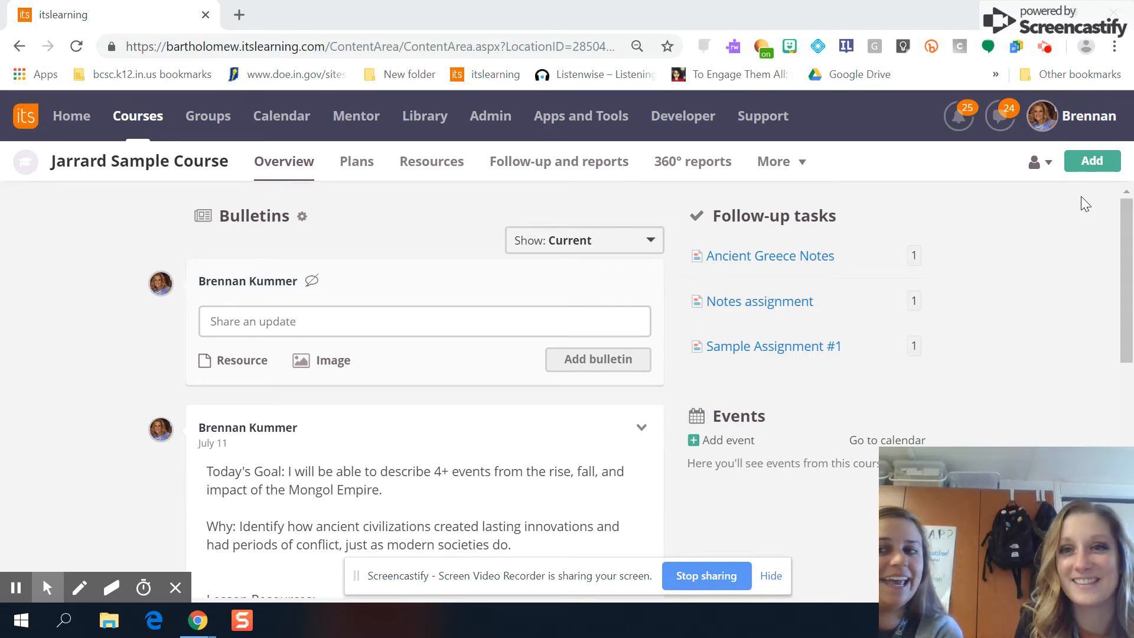
Step: Add a new Assignment to the Jarrard Sample Course from the full list of addable elements
{"action": "left_click", "coordinate": [1093, 166]}
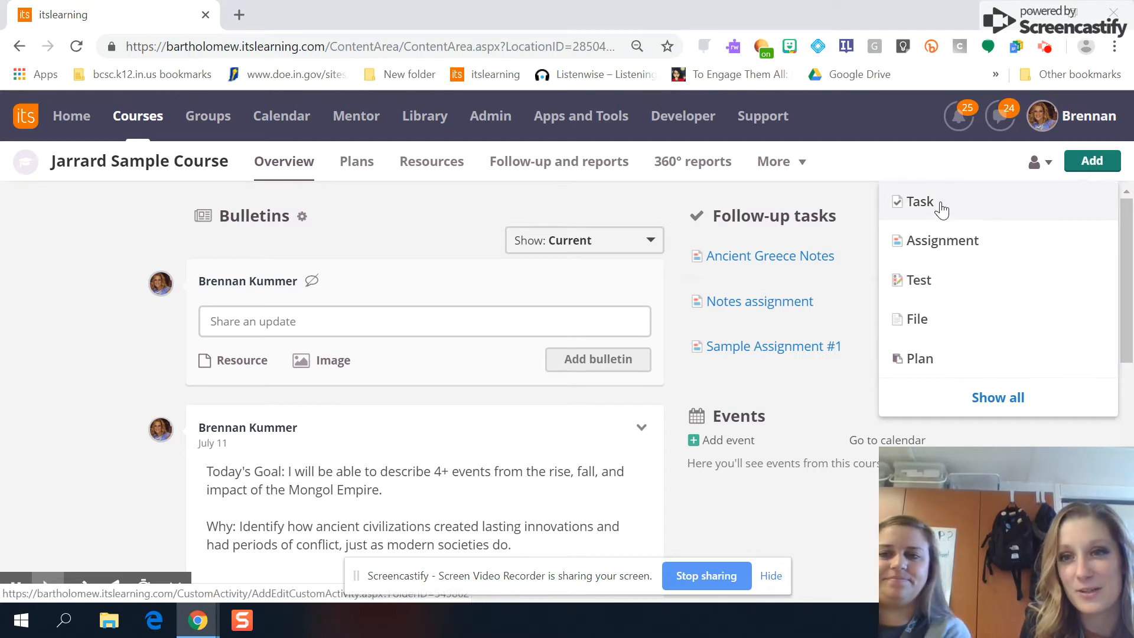
{"action": "left_click", "coordinate": [1039, 406]}
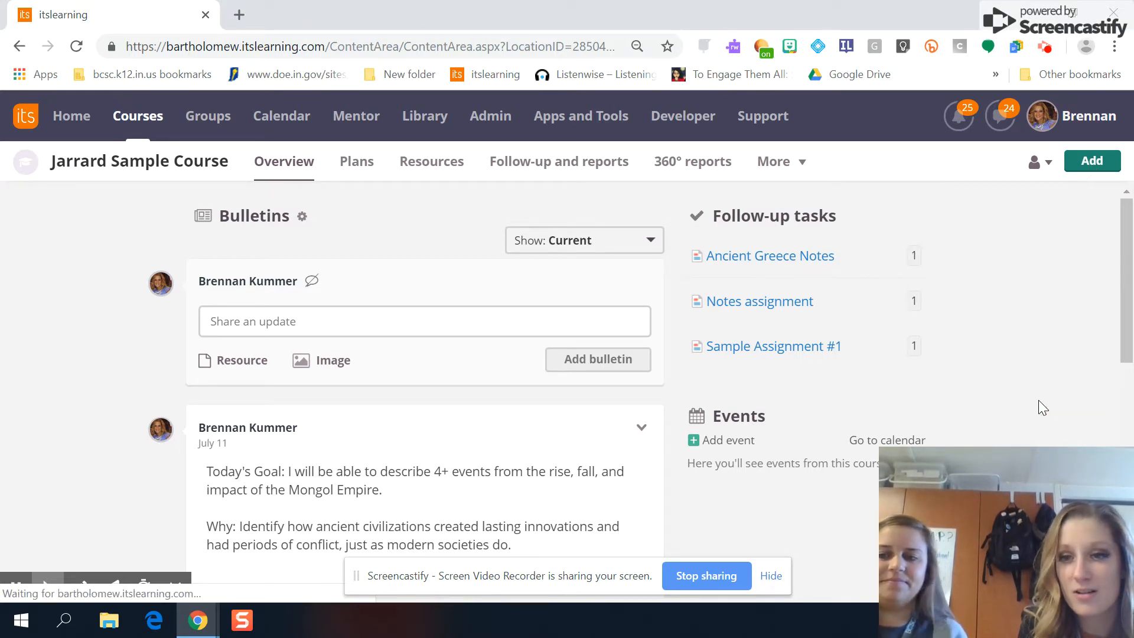
{"action": "left_click_drag", "start_coordinate": [1126, 260], "coordinate": [1130, 432]}
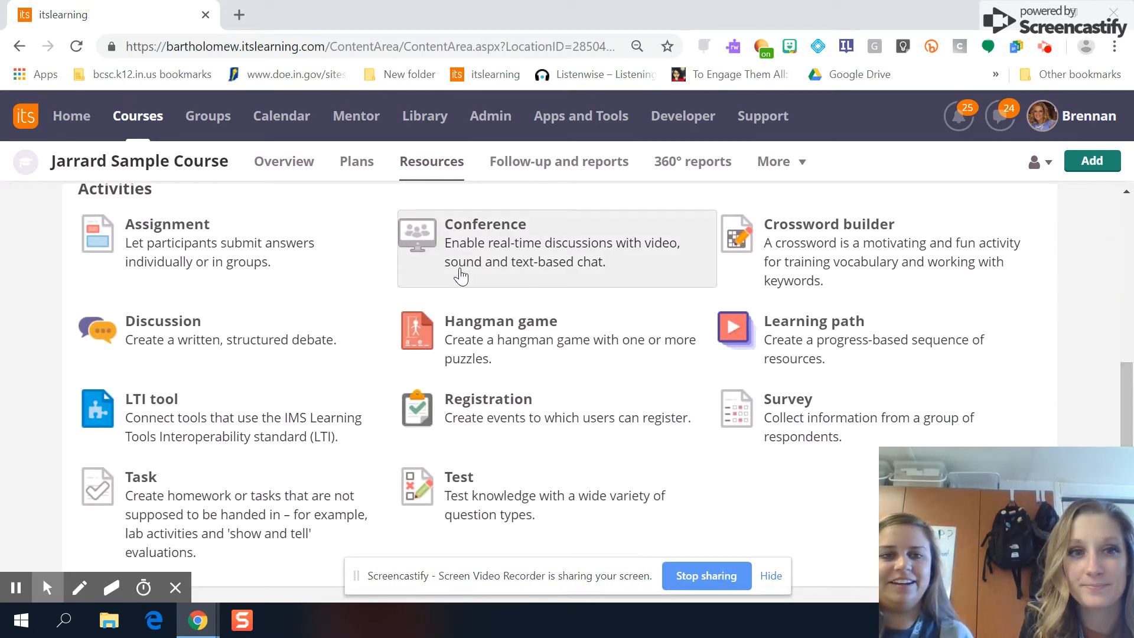
{"action": "left_click", "coordinate": [215, 243]}
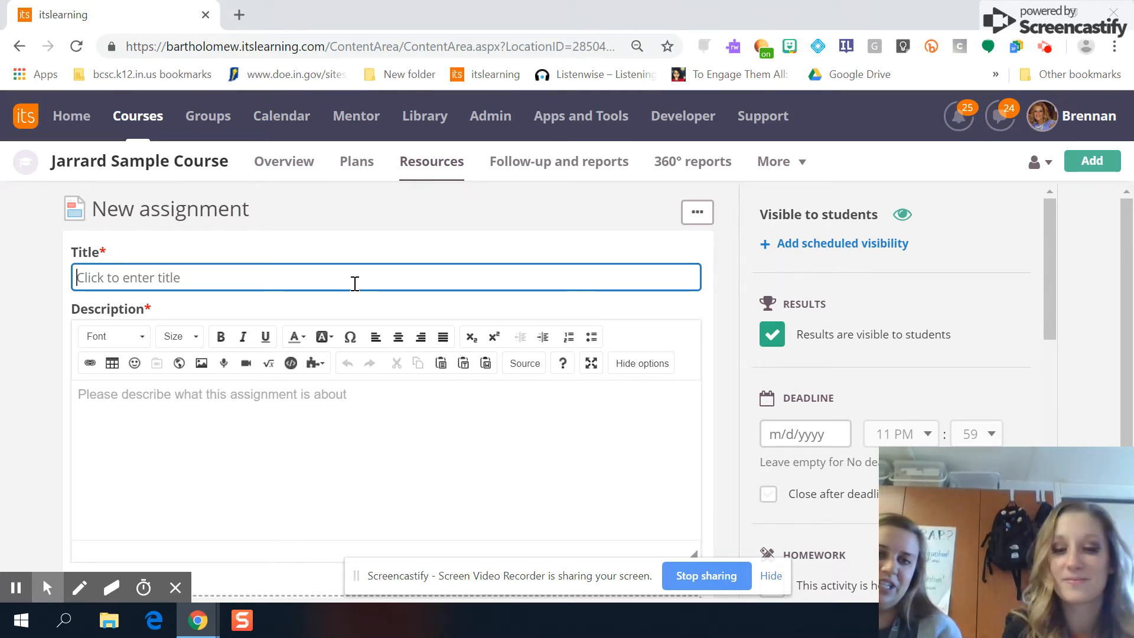
Step: Enter 'Egypt Assignment' as the title and place the cursor in the description editor
{"action": "type", "text": "Egy"}
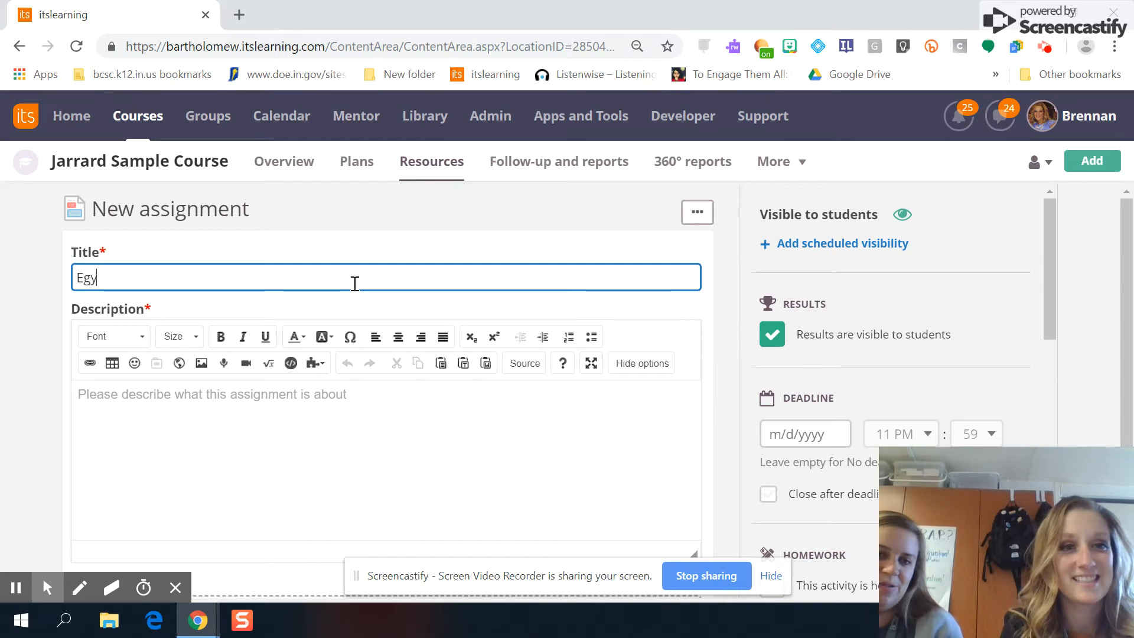
{"action": "type", "text": "pt Assignment"}
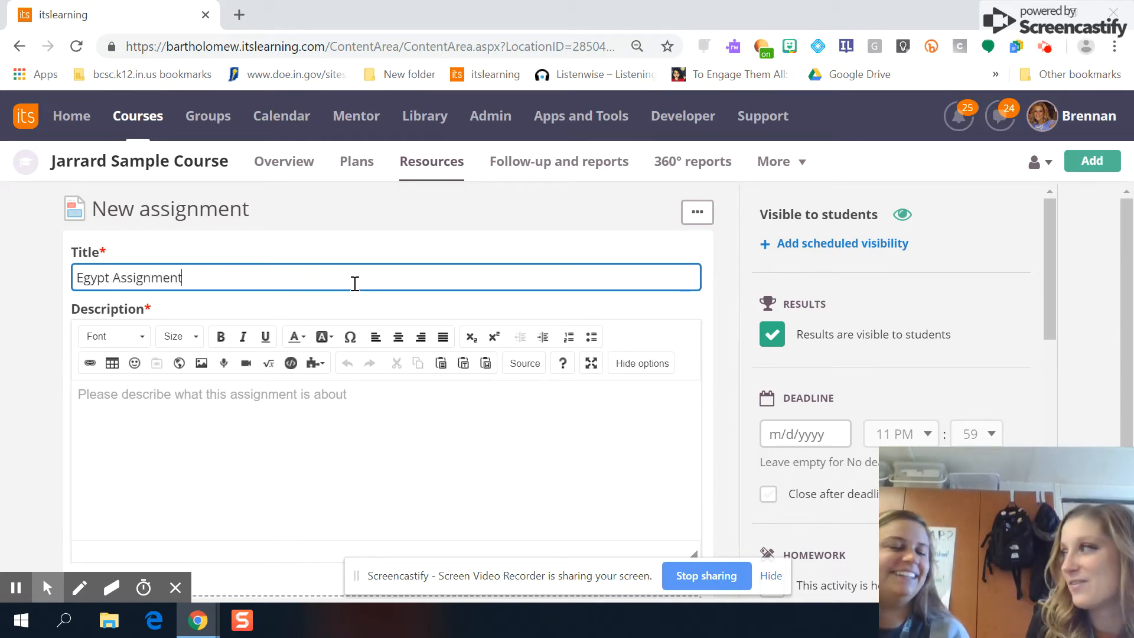
{"action": "left_click", "coordinate": [266, 445]}
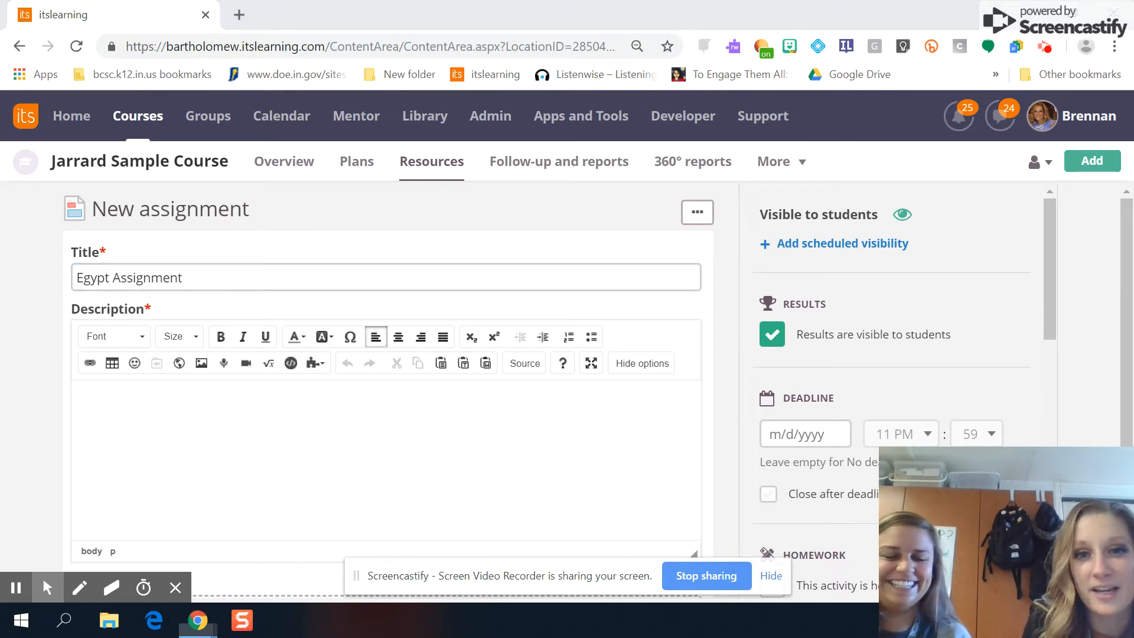
{"action": "left_click", "coordinate": [394, 383]}
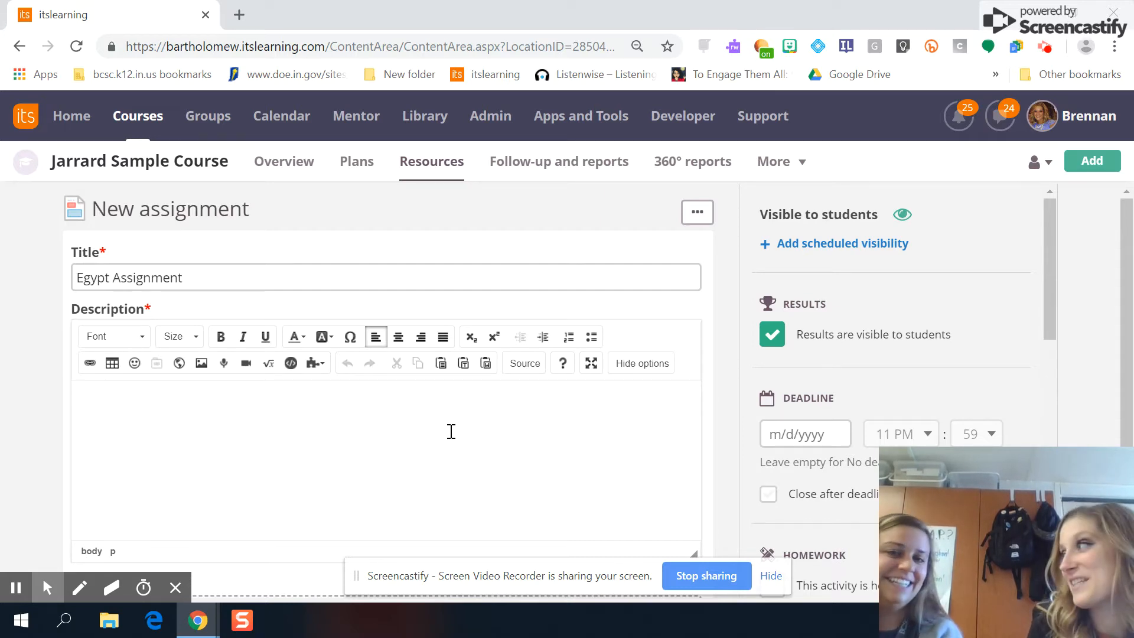
Step: Write 'Due tomorrow!' in the description and make it bold
{"action": "left_click", "coordinate": [649, 368]}
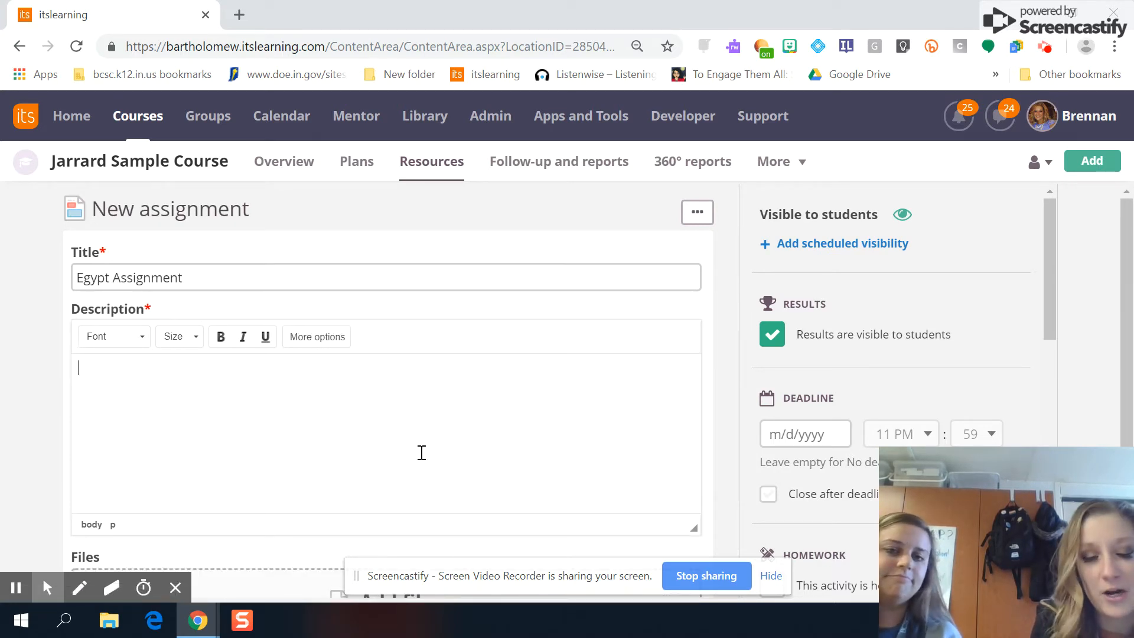
{"action": "left_click", "coordinate": [313, 337]}
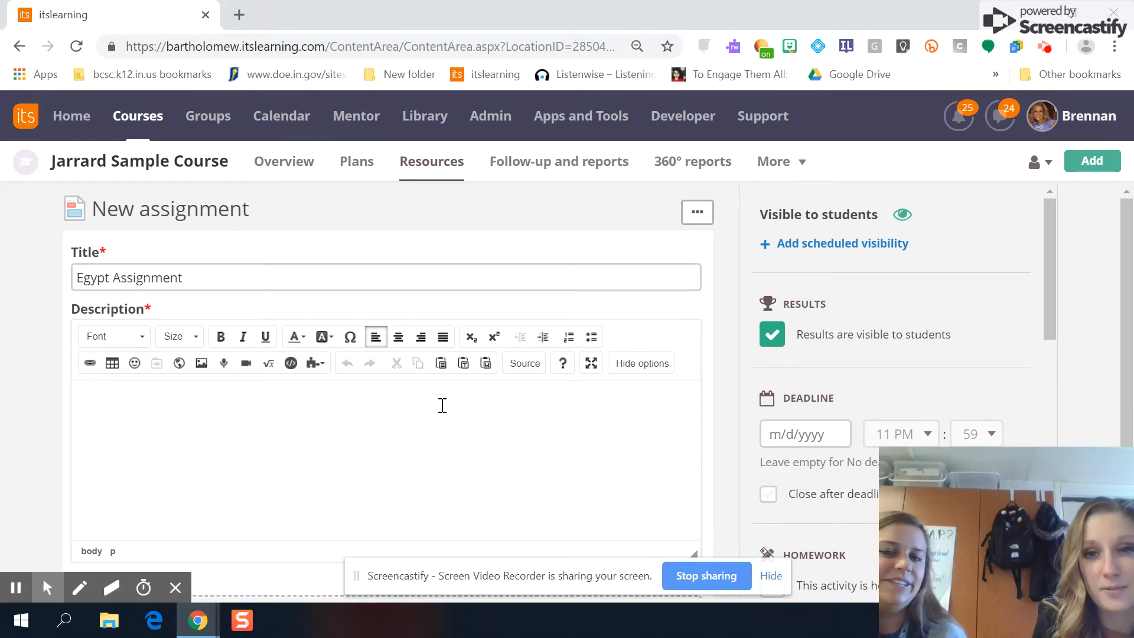
{"action": "left_click", "coordinate": [174, 461]}
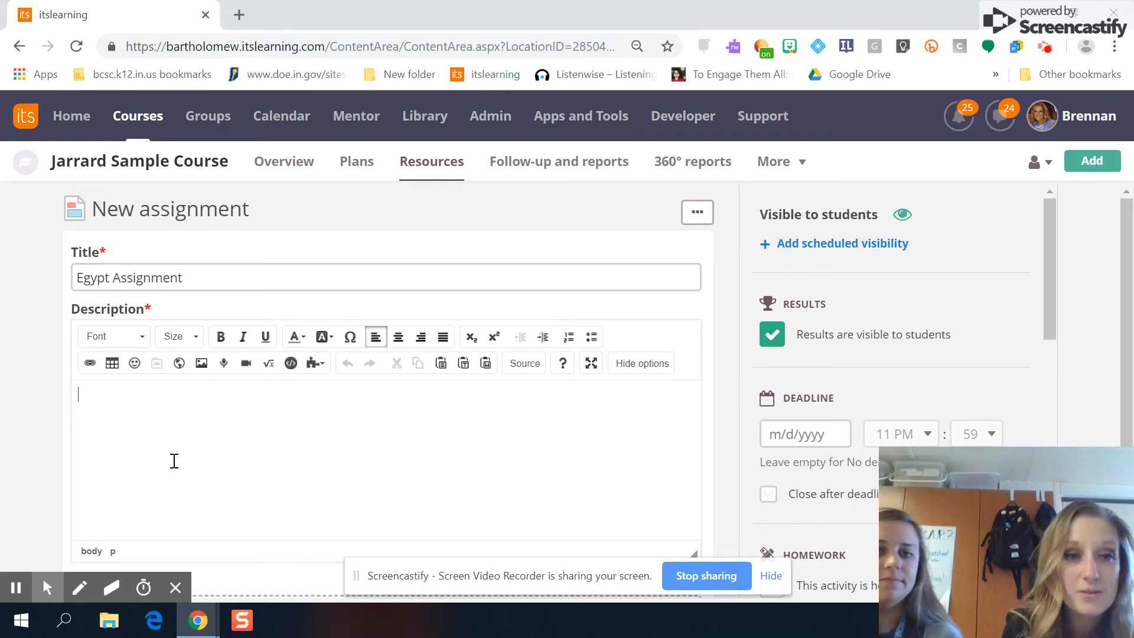
{"action": "type", "text": "Due tomorrow!"}
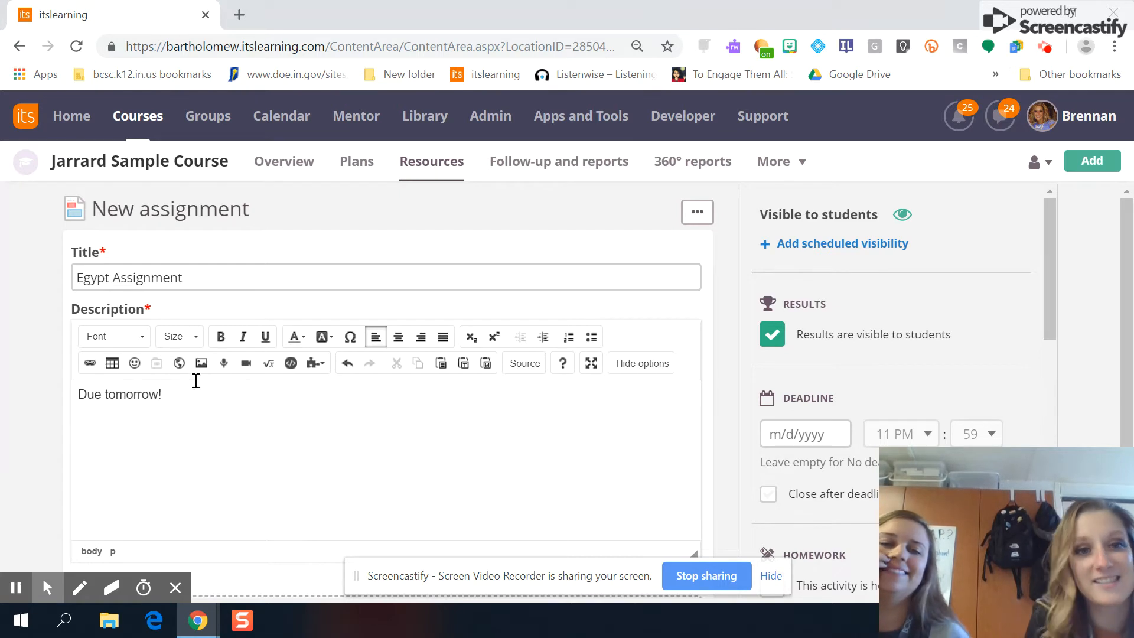
{"action": "left_click_drag", "start_coordinate": [177, 394], "coordinate": [45, 384]}
{"action": "key", "text": "ctrl+b"}
{"action": "left_click", "coordinate": [258, 395]}
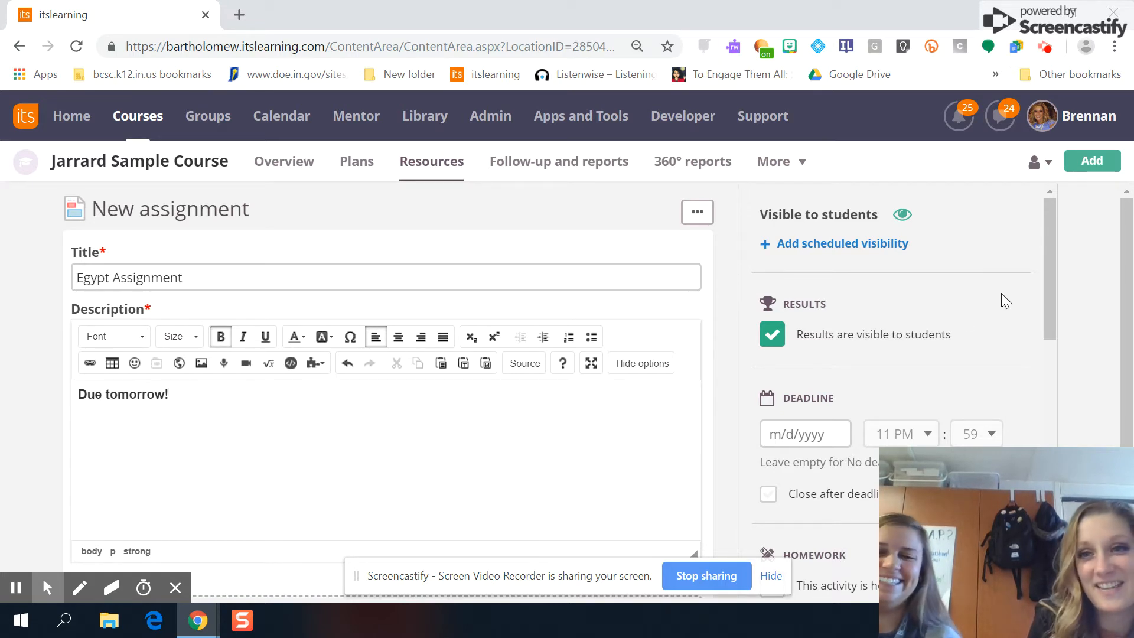
Step: Set the deadline to October 27, 2018 (11:59 PM) in the calendar, then scroll down to Files
{"action": "left_click_drag", "start_coordinate": [1053, 263], "coordinate": [834, 338]}
{"action": "left_click", "coordinate": [802, 373]}
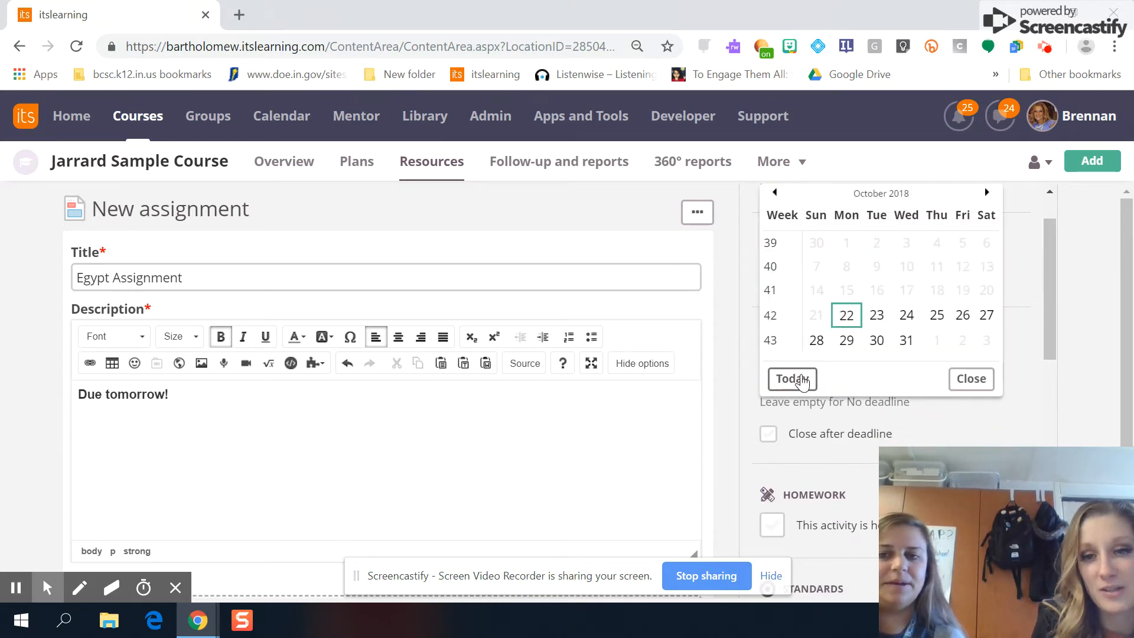
{"action": "left_click", "coordinate": [983, 317]}
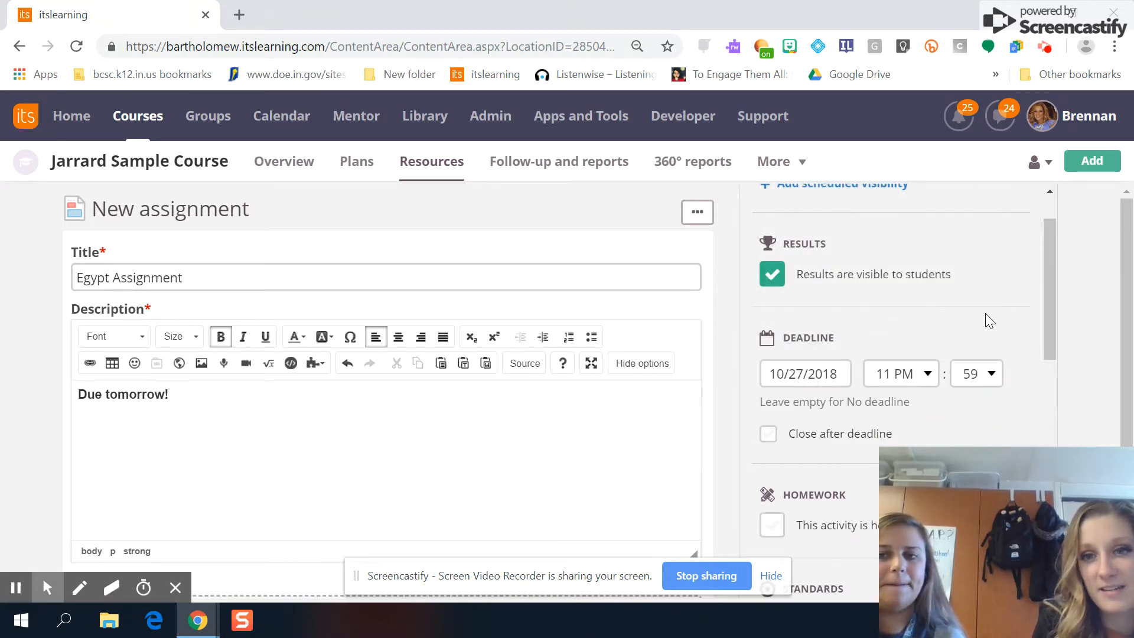
{"action": "left_click_drag", "start_coordinate": [1049, 306], "coordinate": [1050, 419]}
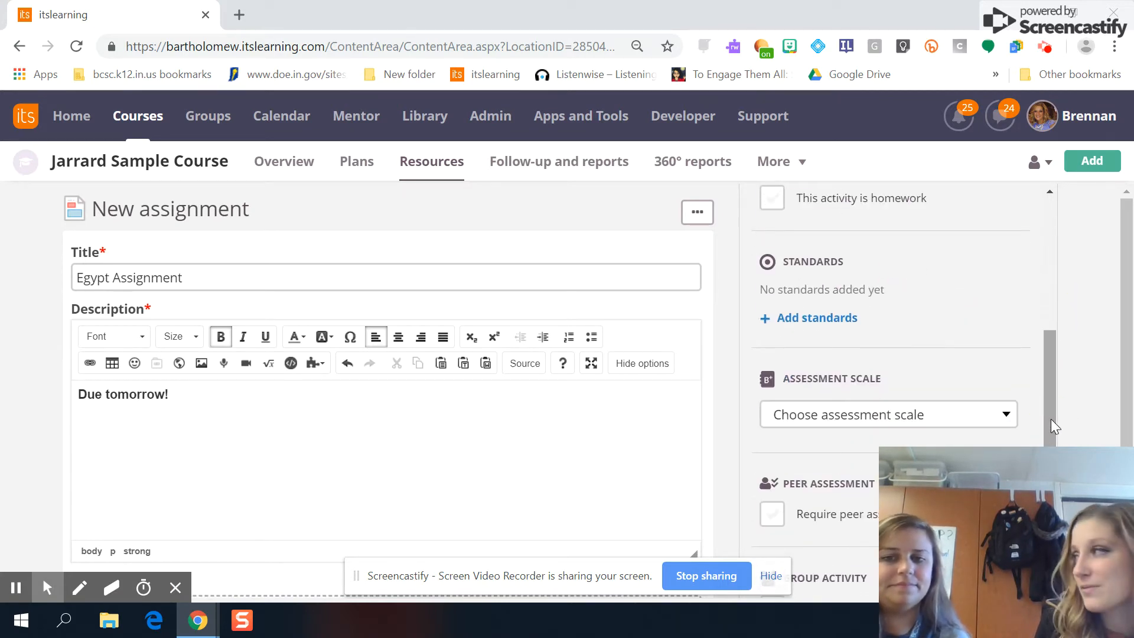
{"action": "mouse_move", "coordinate": [1131, 404]}
{"action": "left_mouse_down"}
{"action": "mouse_move", "coordinate": [1130, 502]}
{"action": "mouse_move", "coordinate": [1129, 403]}
{"action": "left_mouse_up"}
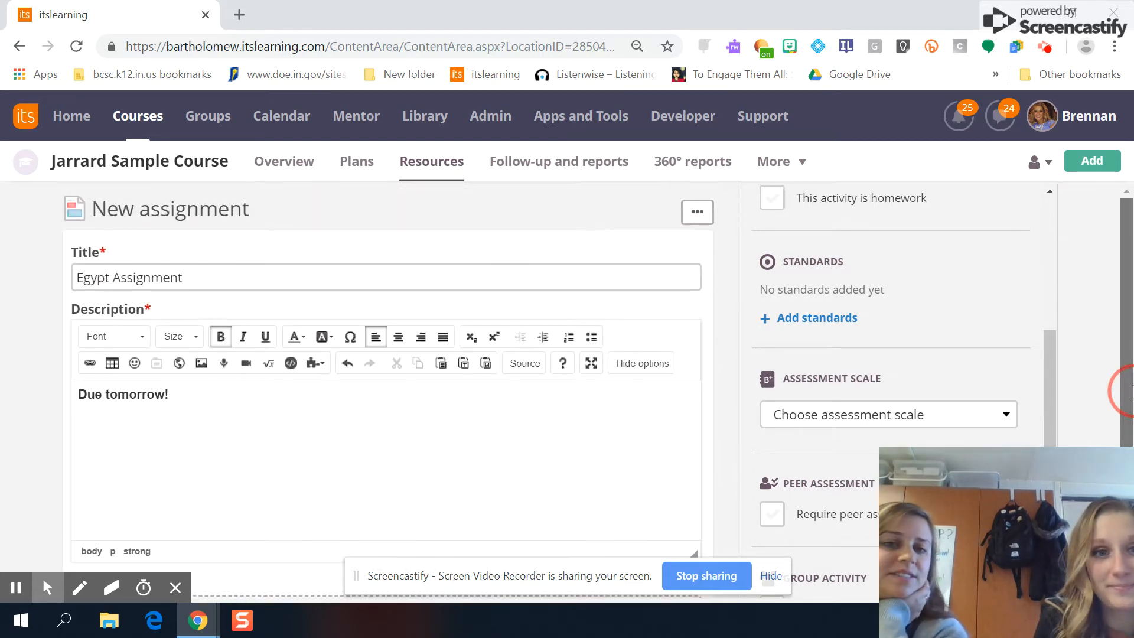
{"action": "left_click_drag", "start_coordinate": [1129, 263], "coordinate": [1130, 384]}
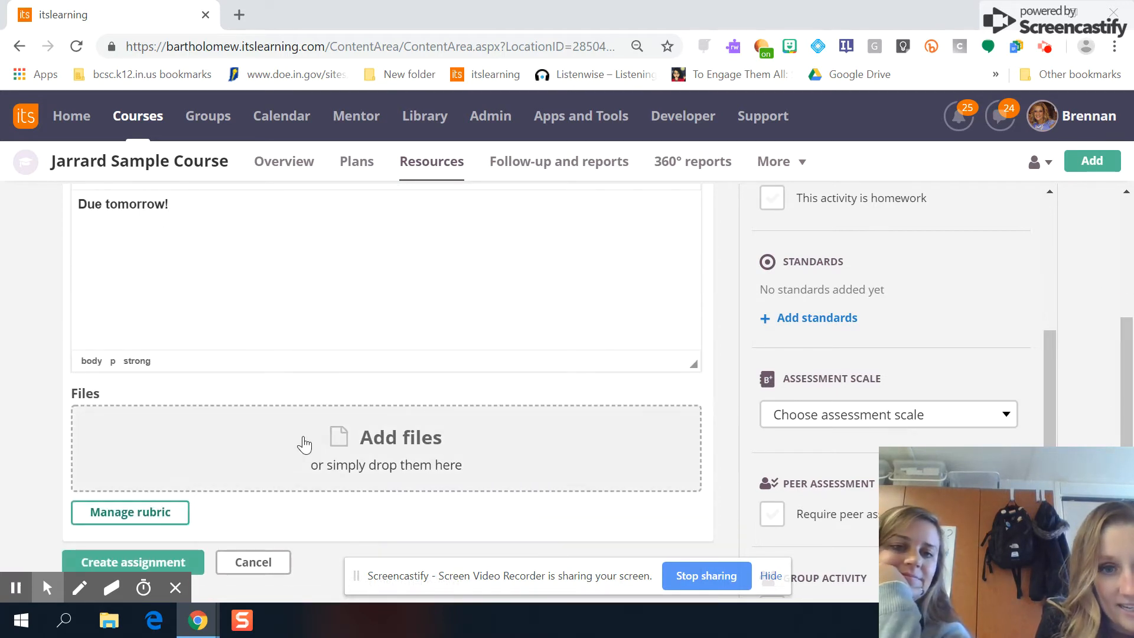
Step: Open the Google Drive picker from the Add files menu
{"action": "left_click", "coordinate": [405, 436]}
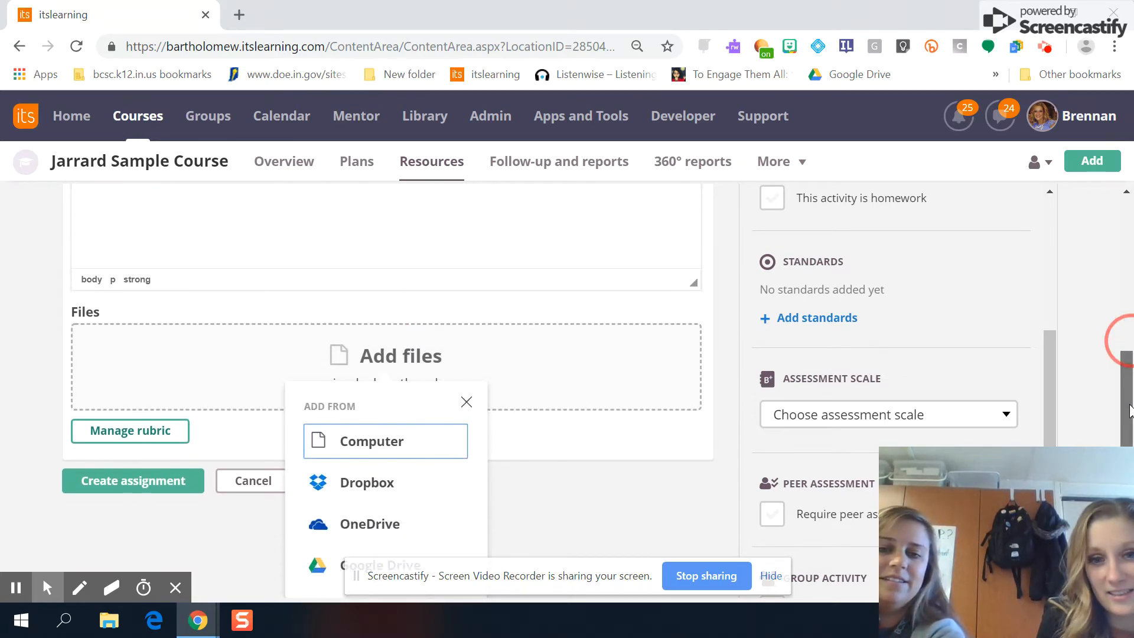
{"action": "left_click", "coordinate": [770, 577]}
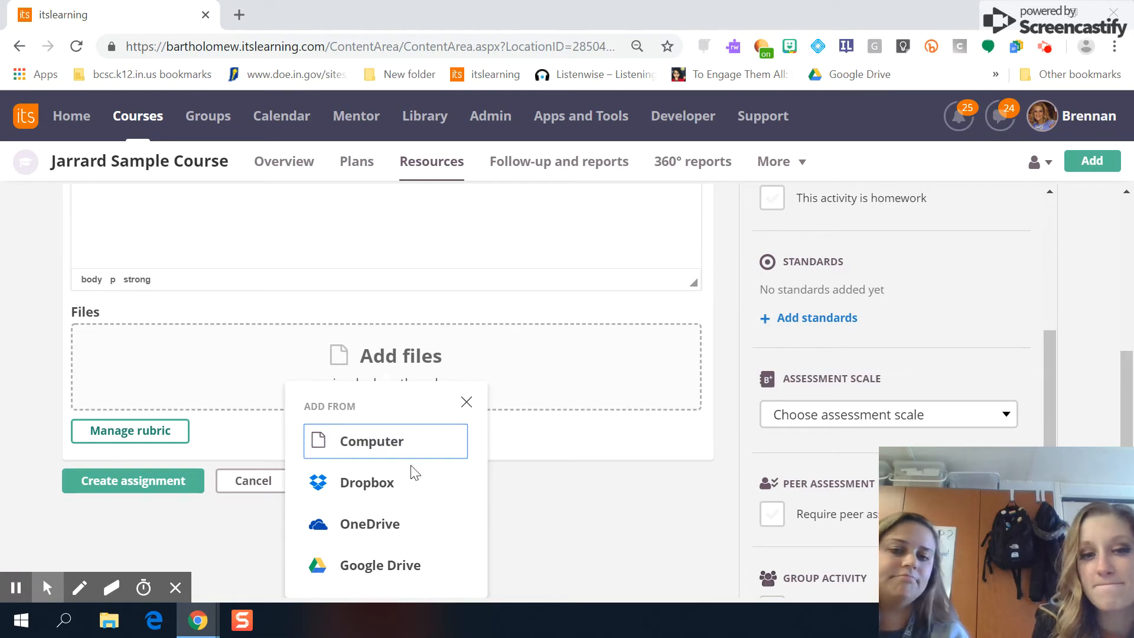
{"action": "left_click", "coordinate": [383, 571]}
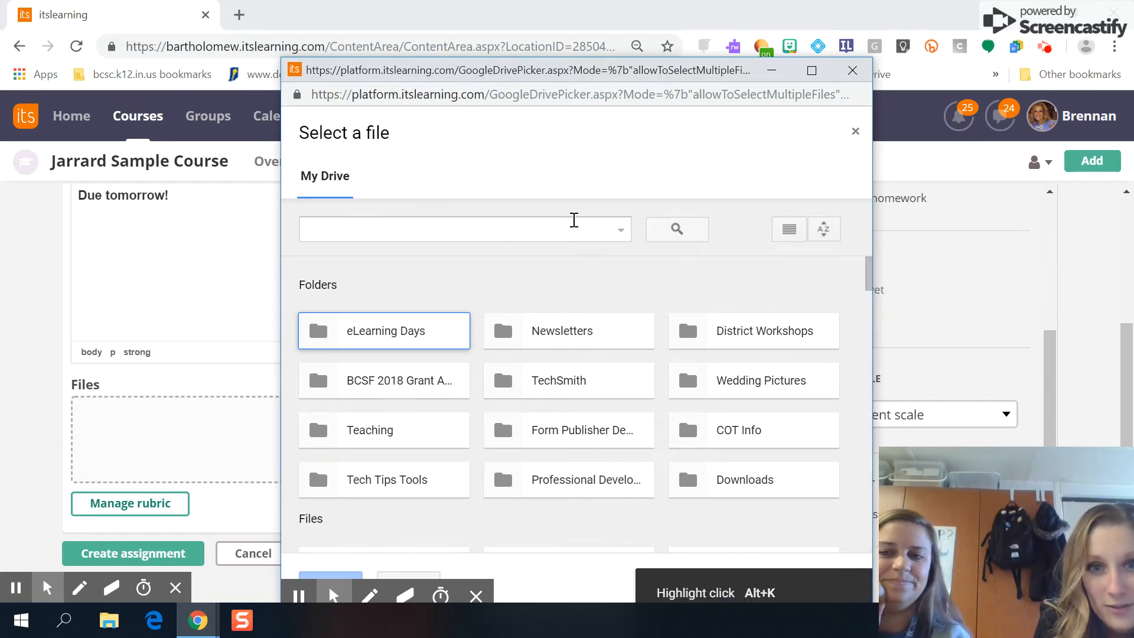
Step: Search Drive for 'egypt' and attach 'Copy of Copy of Egypt and Nile Notes-Students'
{"action": "left_click", "coordinate": [467, 233]}
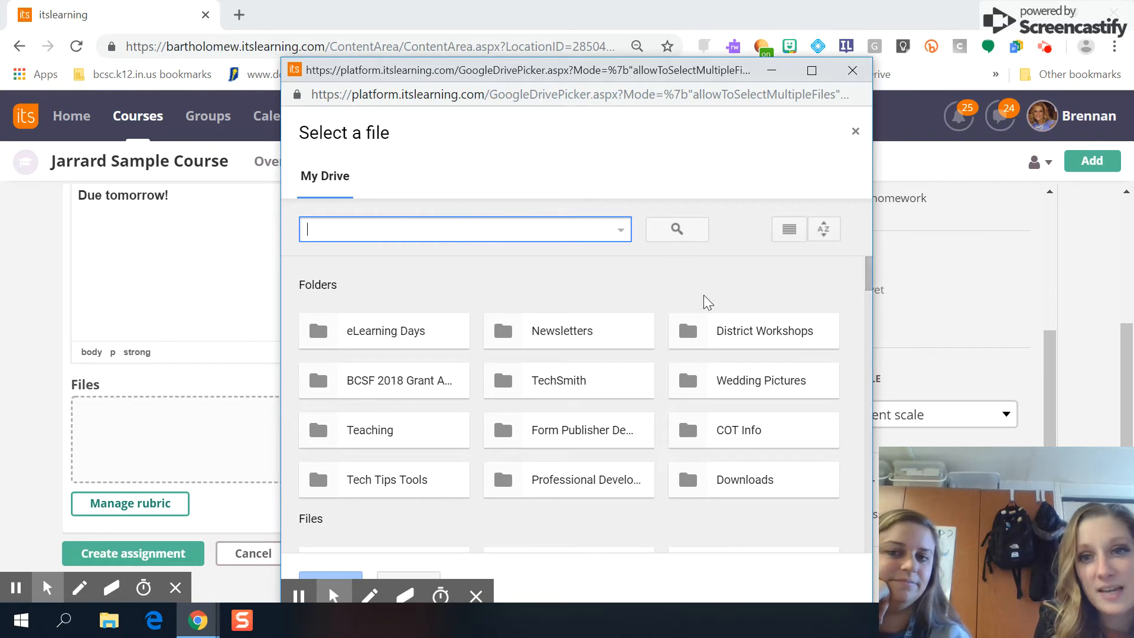
{"action": "mouse_move", "coordinate": [870, 275]}
{"action": "left_mouse_down"}
{"action": "mouse_move", "coordinate": [872, 304]}
{"action": "mouse_move", "coordinate": [862, 259]}
{"action": "left_mouse_up"}
{"action": "left_click", "coordinate": [460, 229]}
{"action": "type", "text": "egypt"}
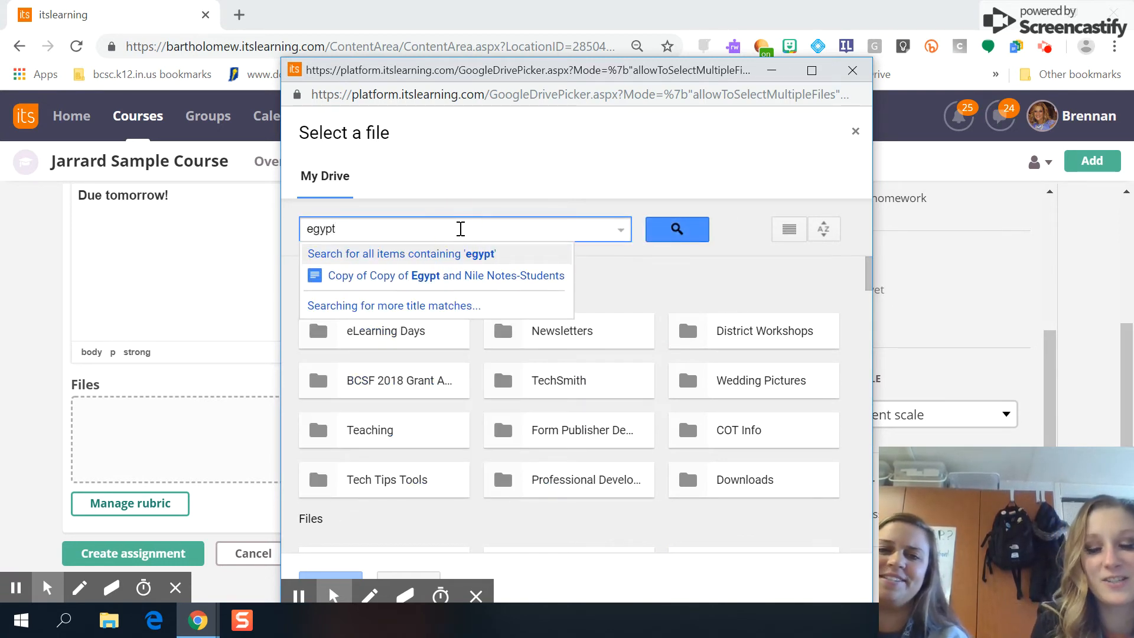
{"action": "key", "text": "Return"}
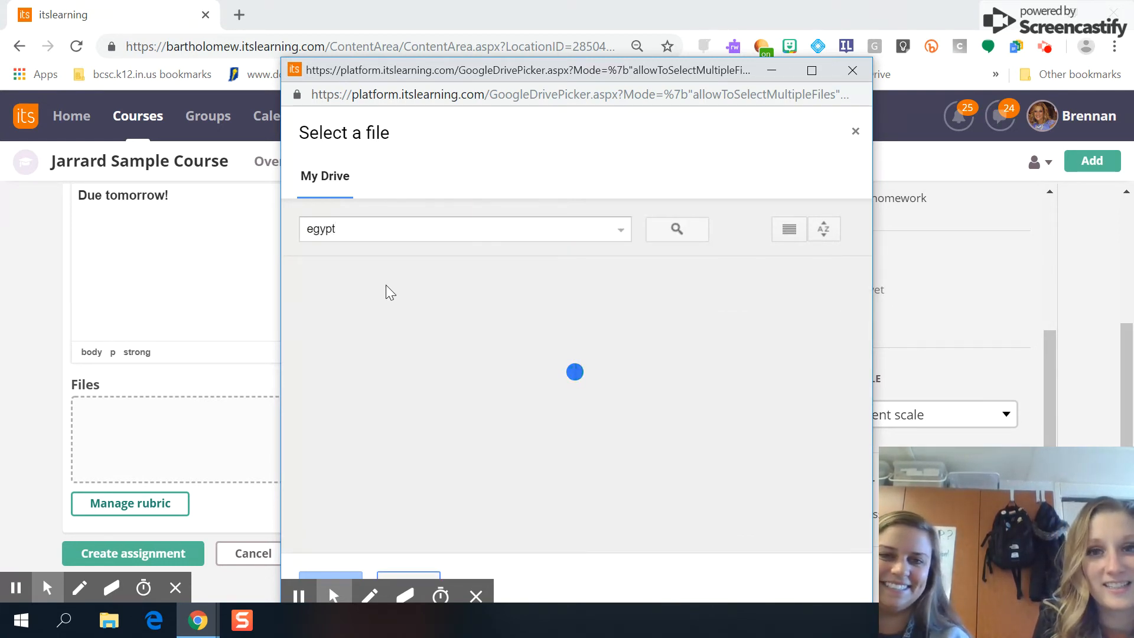
{"action": "left_click", "coordinate": [419, 378]}
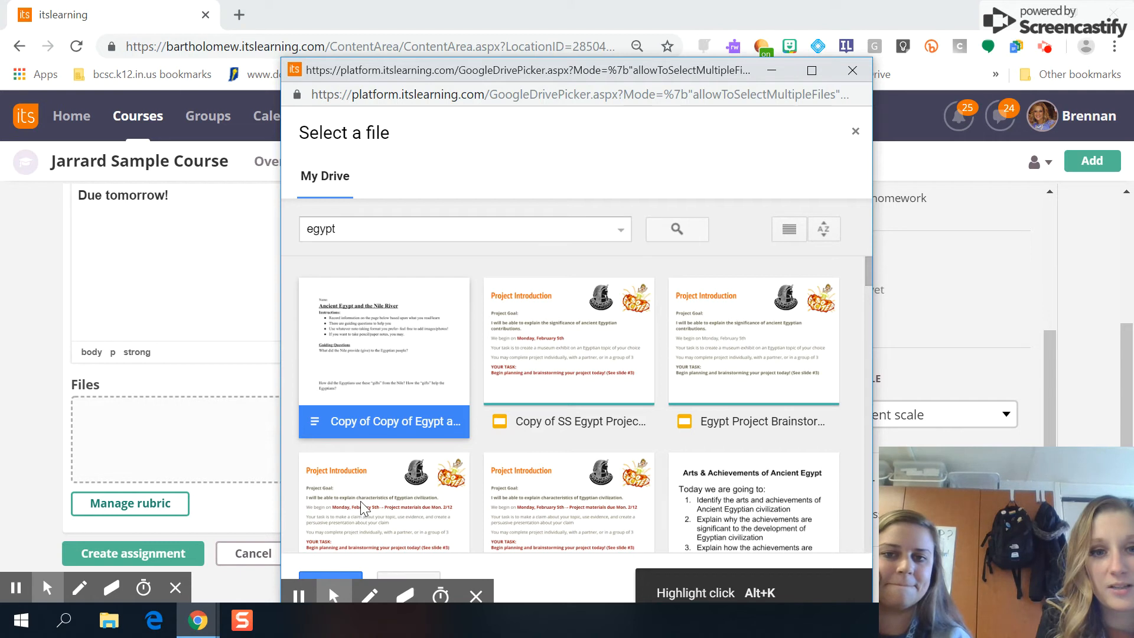
{"action": "left_click", "coordinate": [351, 574]}
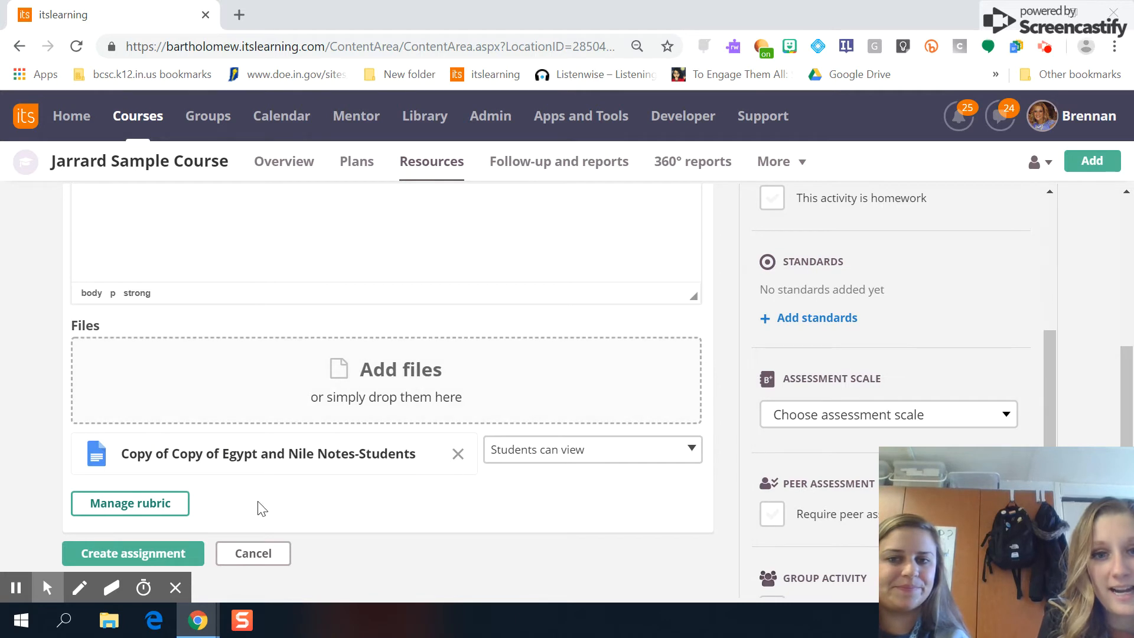
Step: Change the file's access to 'Make a copy for each student' and save the assignment
{"action": "left_click", "coordinate": [619, 470]}
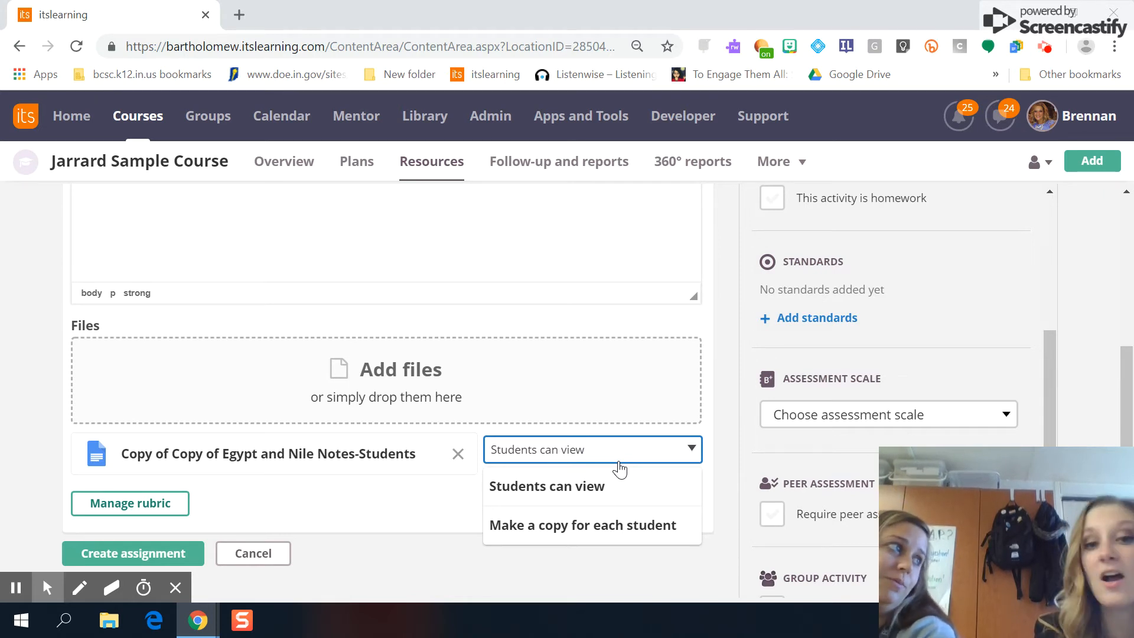
{"action": "left_click", "coordinate": [599, 536]}
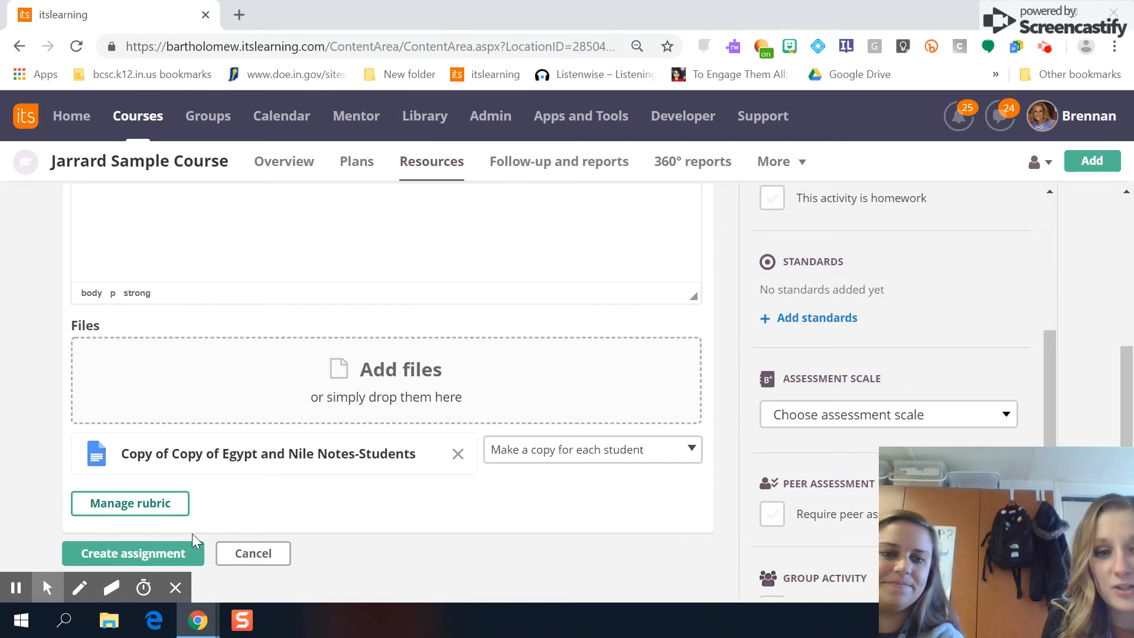
{"action": "left_click", "coordinate": [160, 555]}
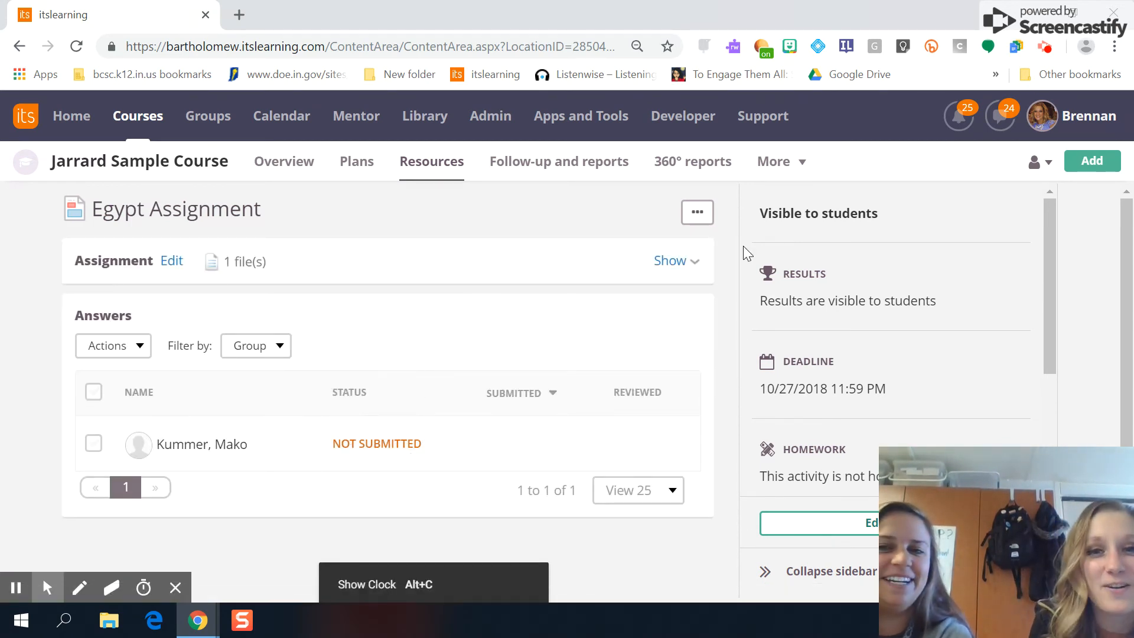
Step: Show the assignment's description and attached file, then open the account panel
{"action": "left_click", "coordinate": [669, 260]}
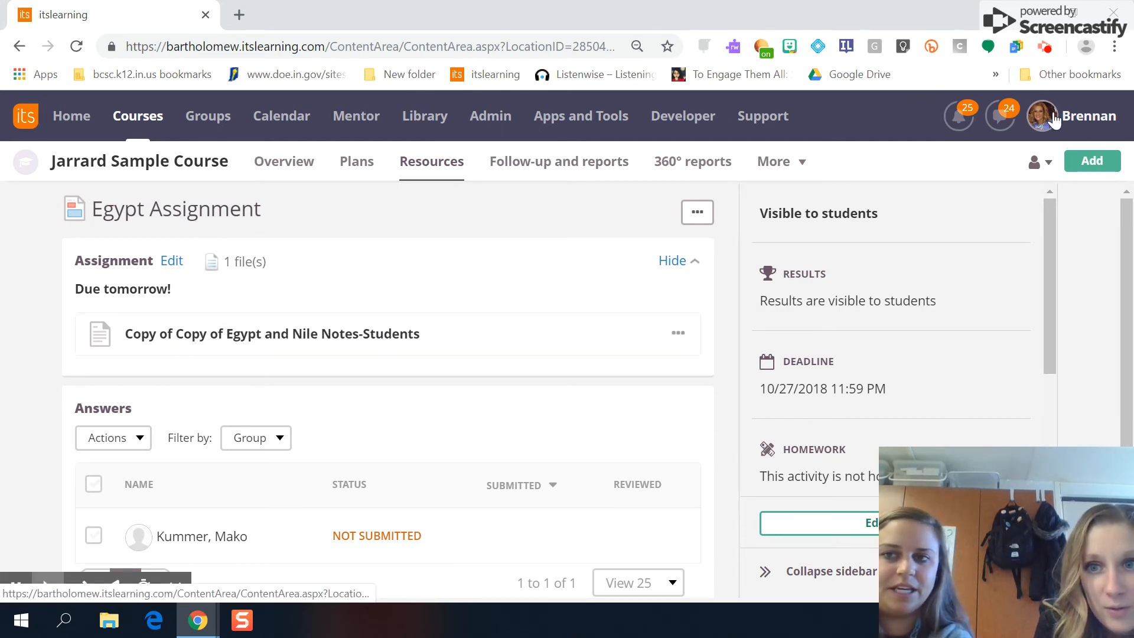
{"action": "left_click", "coordinate": [1078, 116]}
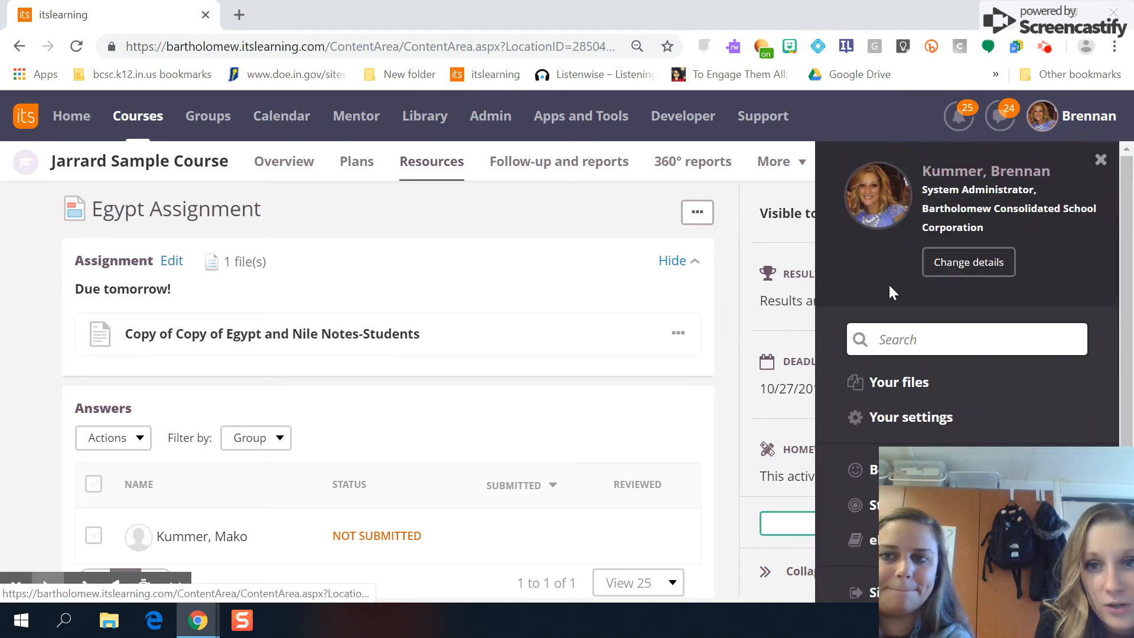
Step: Sign out, sign in with the student's username and password, and open the course list
{"action": "left_click", "coordinate": [853, 592]}
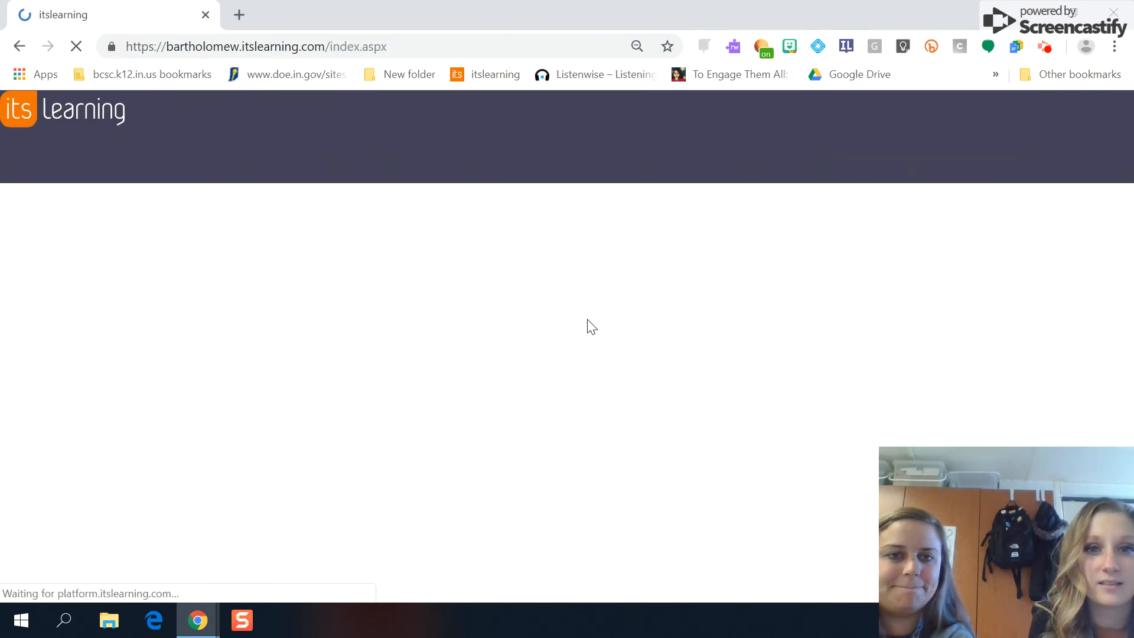
{"action": "key", "text": "Tab"}
{"action": "type", "text": "••••••"}
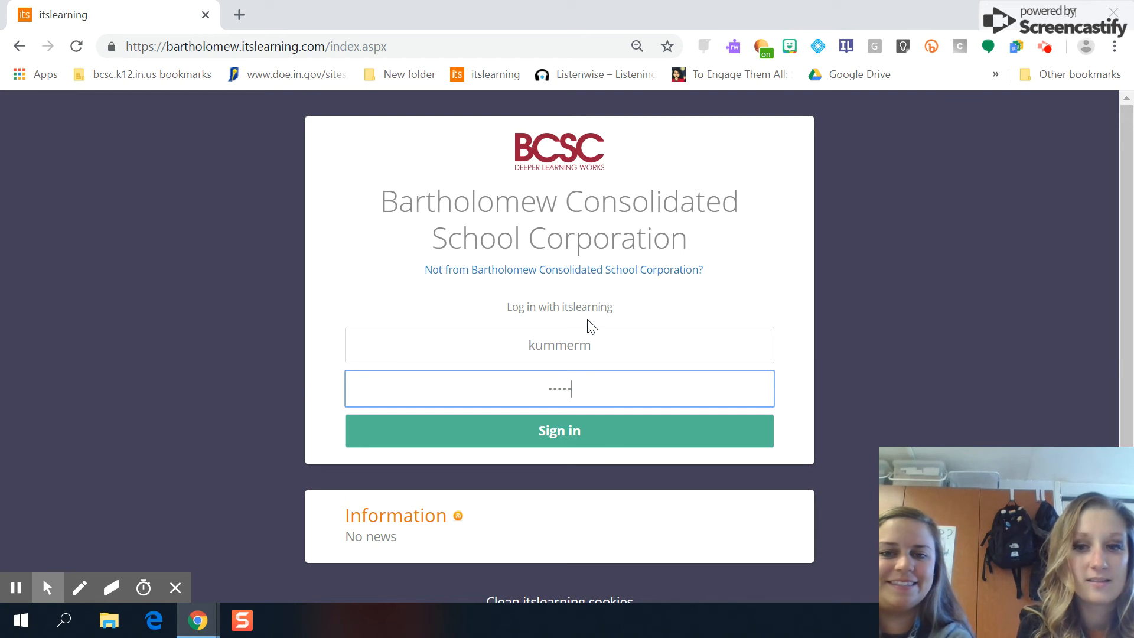
{"action": "key", "text": "Return"}
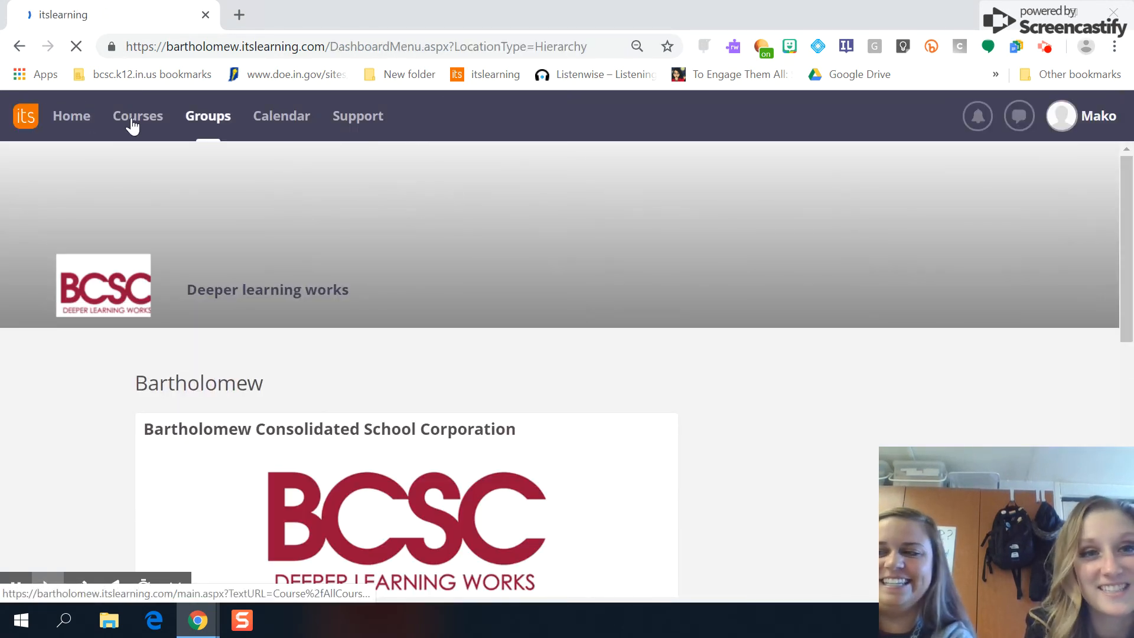
{"action": "left_click", "coordinate": [133, 125]}
Step: Open Egypt Assignment from the Jarrard Sample Course resources and answer it in a personal Google Doc
{"action": "left_click", "coordinate": [188, 227]}
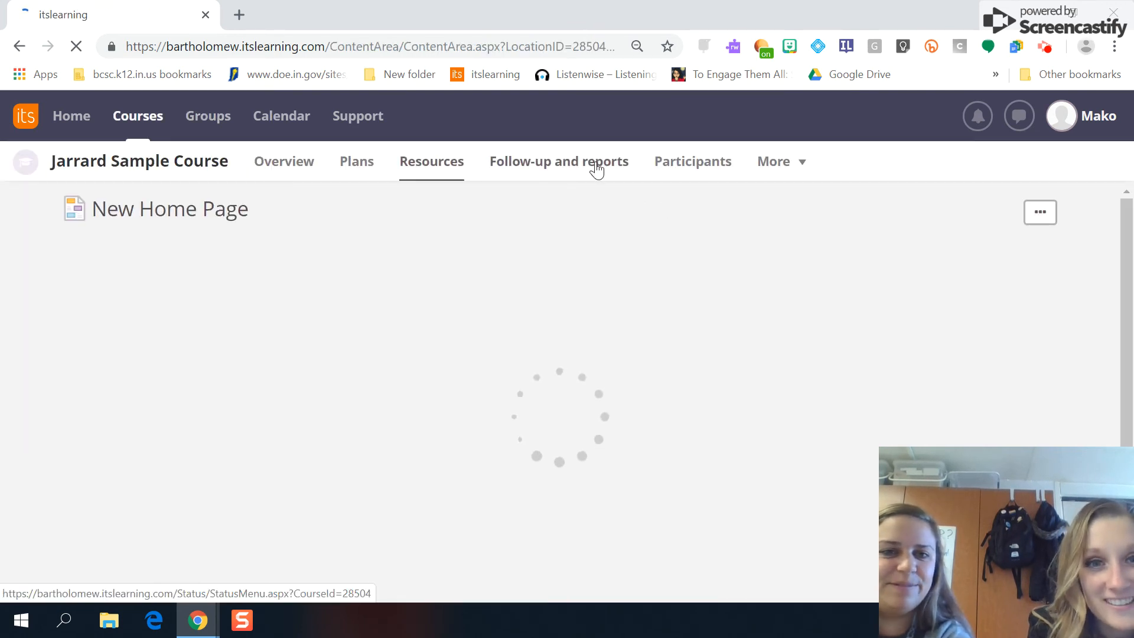
{"action": "left_click", "coordinate": [439, 158]}
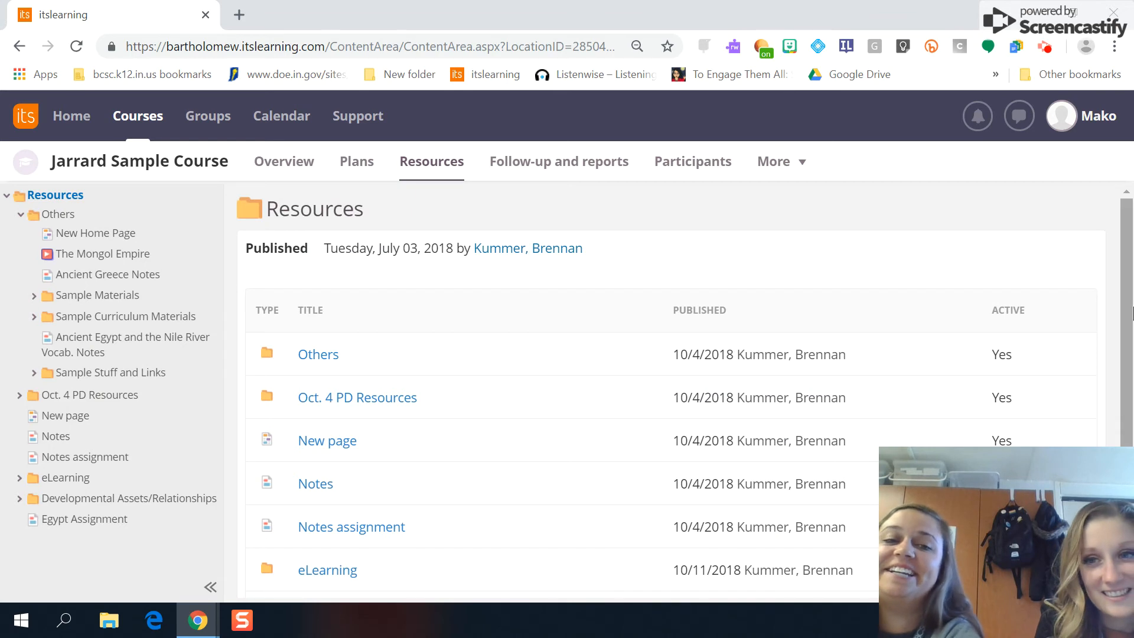
{"action": "left_click_drag", "start_coordinate": [1131, 313], "coordinate": [1131, 366]}
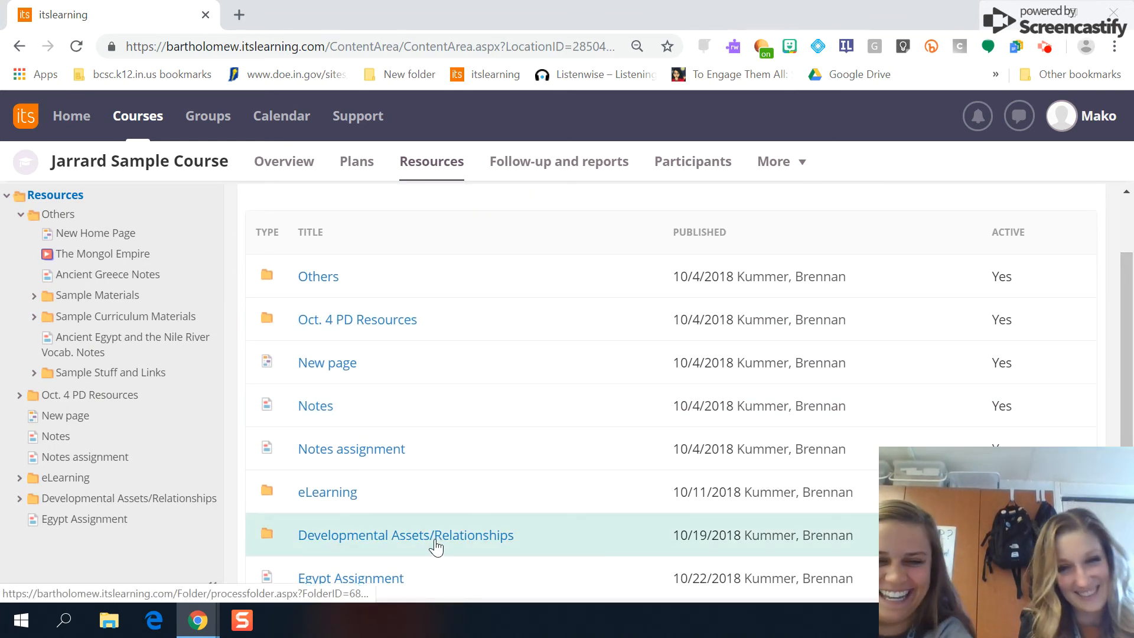
{"action": "scroll", "coordinate": [557, 456], "scroll_direction": "down", "scroll_amount": 1}
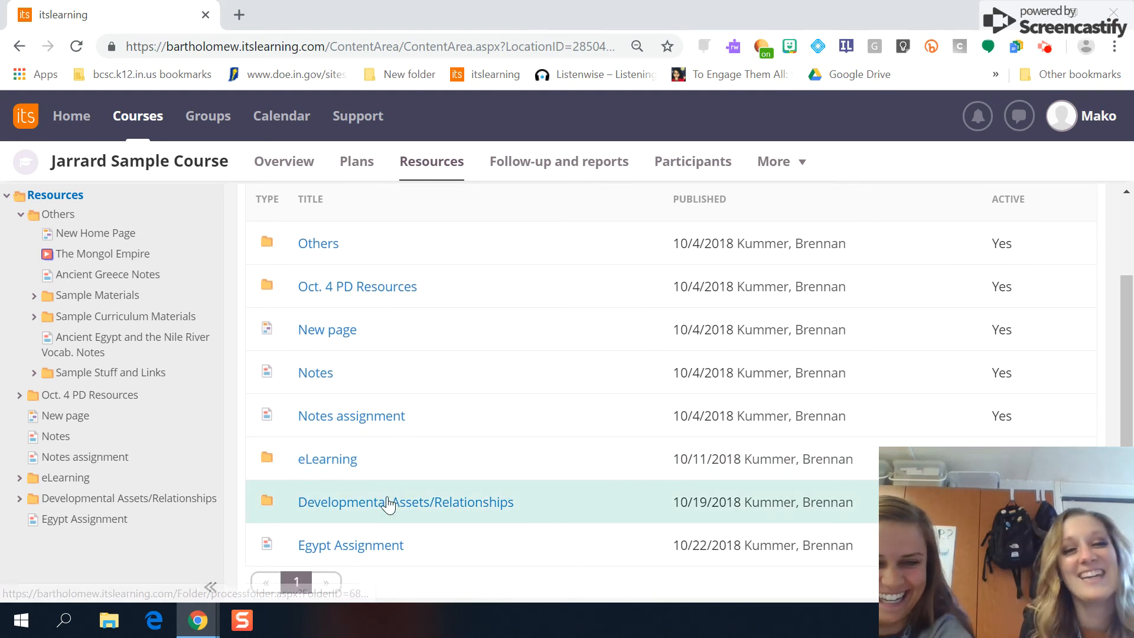
{"action": "left_click", "coordinate": [358, 547]}
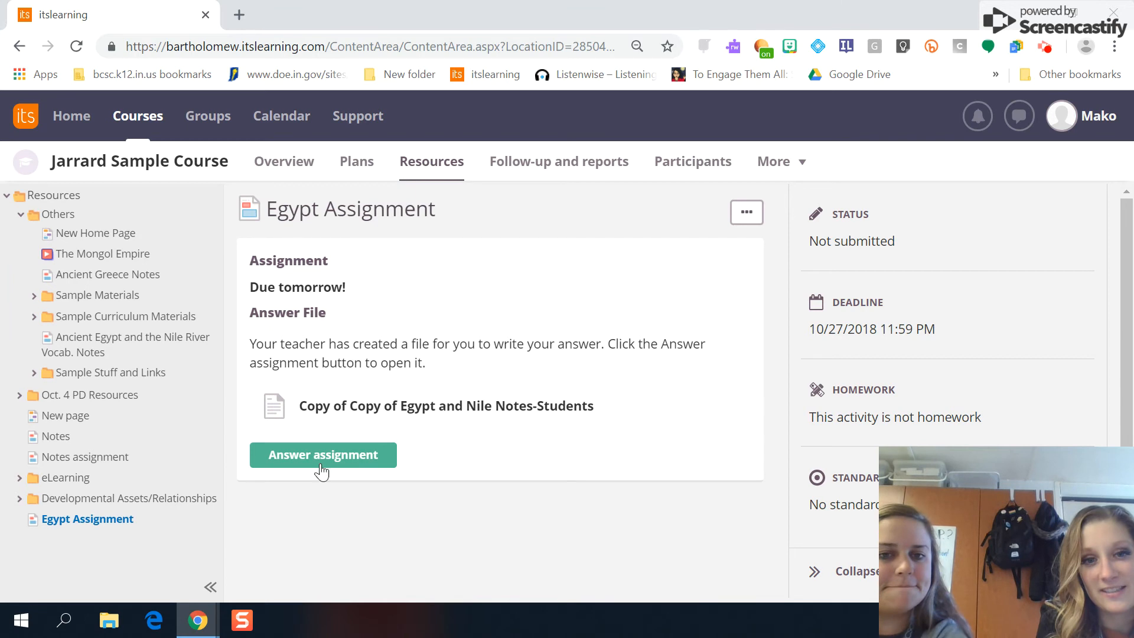
{"action": "left_click", "coordinate": [349, 452]}
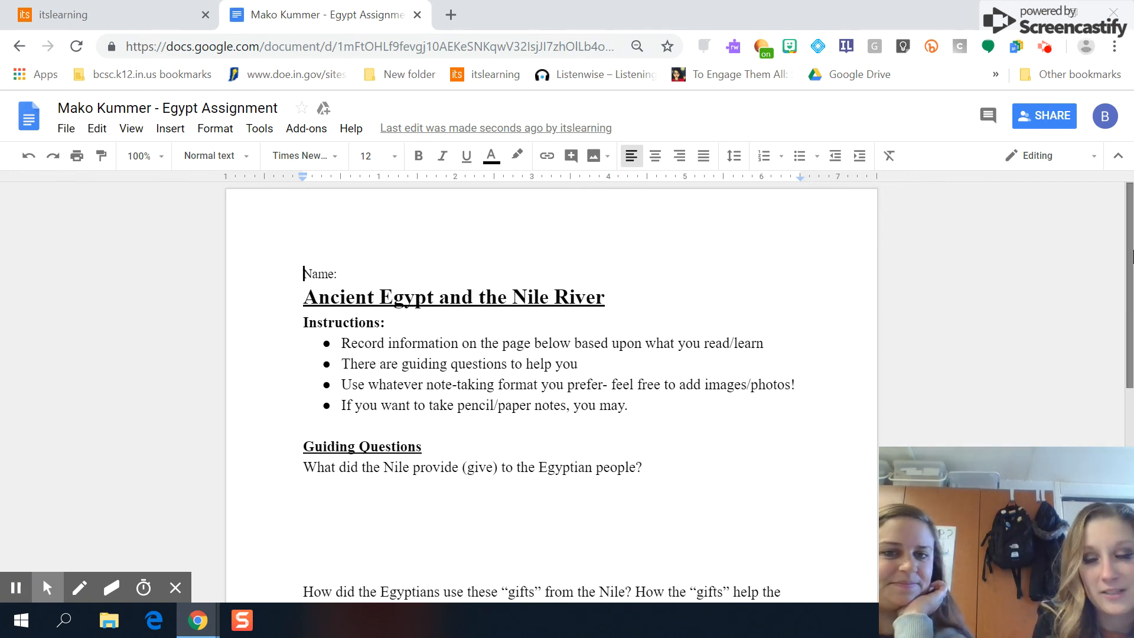
Step: Type the placeholder answer 'aflajfl;asdjfl' under the first guiding question about what the Nile provided
{"action": "scroll", "coordinate": [1130, 255], "scroll_direction": "down", "scroll_amount": 2}
{"action": "left_click", "coordinate": [448, 426]}
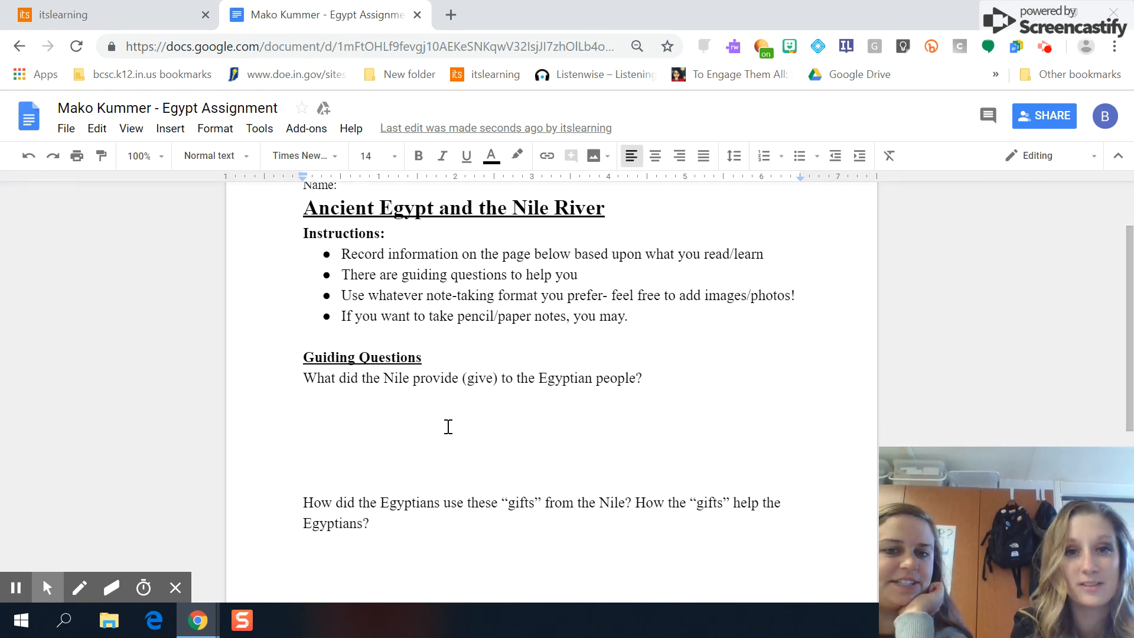
{"action": "type", "text": "aflajfl;asdjfl"}
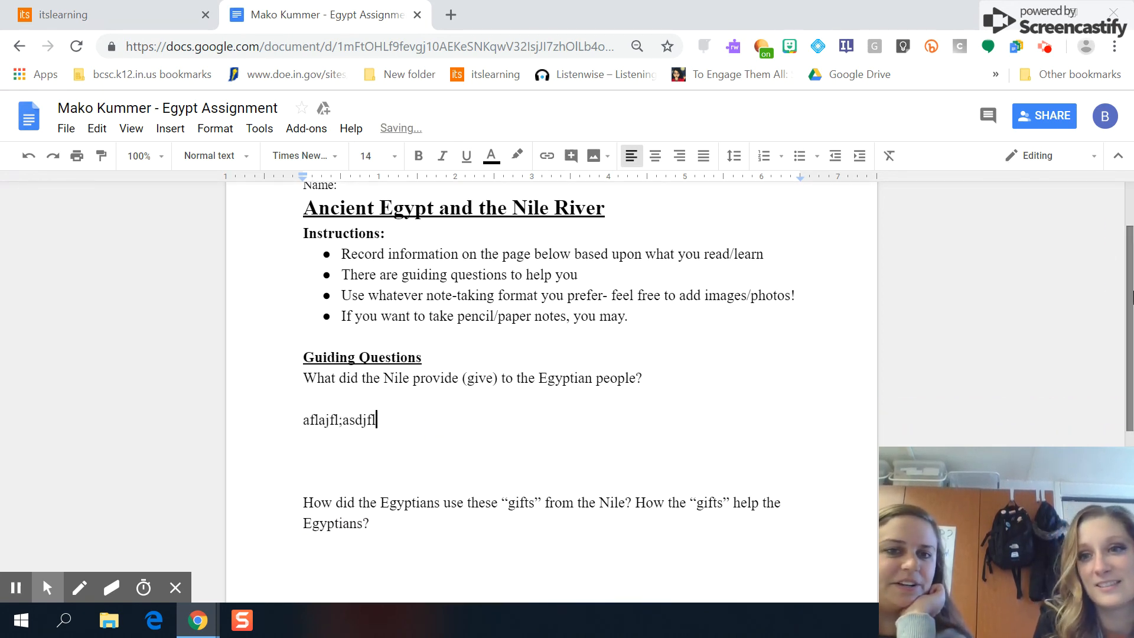
{"action": "left_click_drag", "start_coordinate": [1133, 318], "coordinate": [1131, 274]}
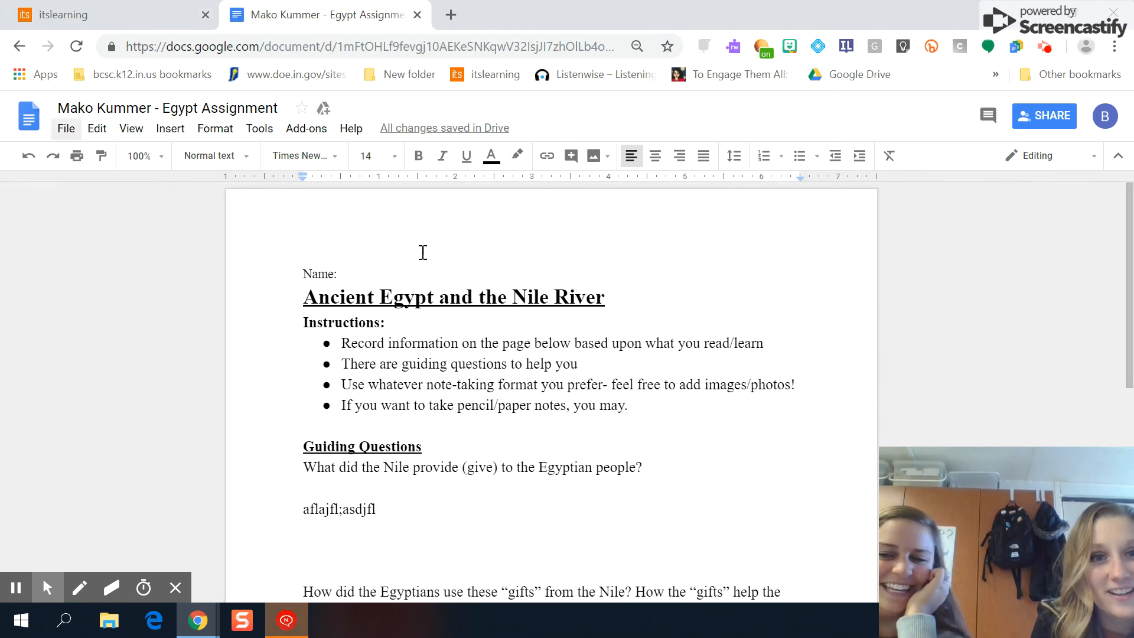
{"action": "left_click", "coordinate": [135, 13]}
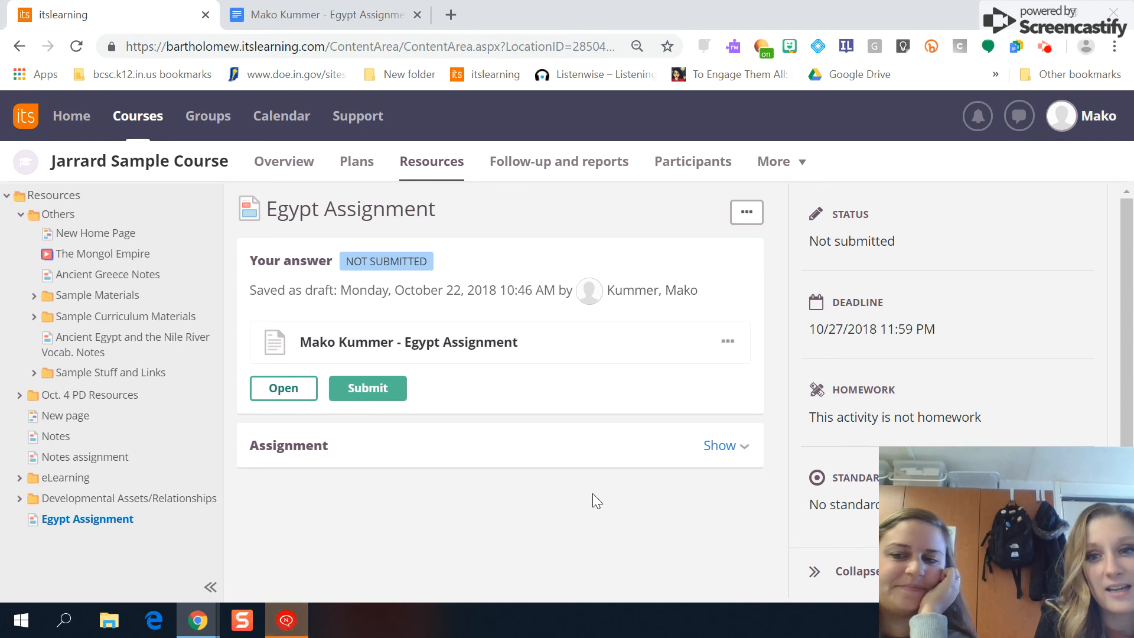
Step: Submit the Egypt Assignment answer document so itslearning shows it submitted and not corrected
{"action": "left_click", "coordinate": [286, 620]}
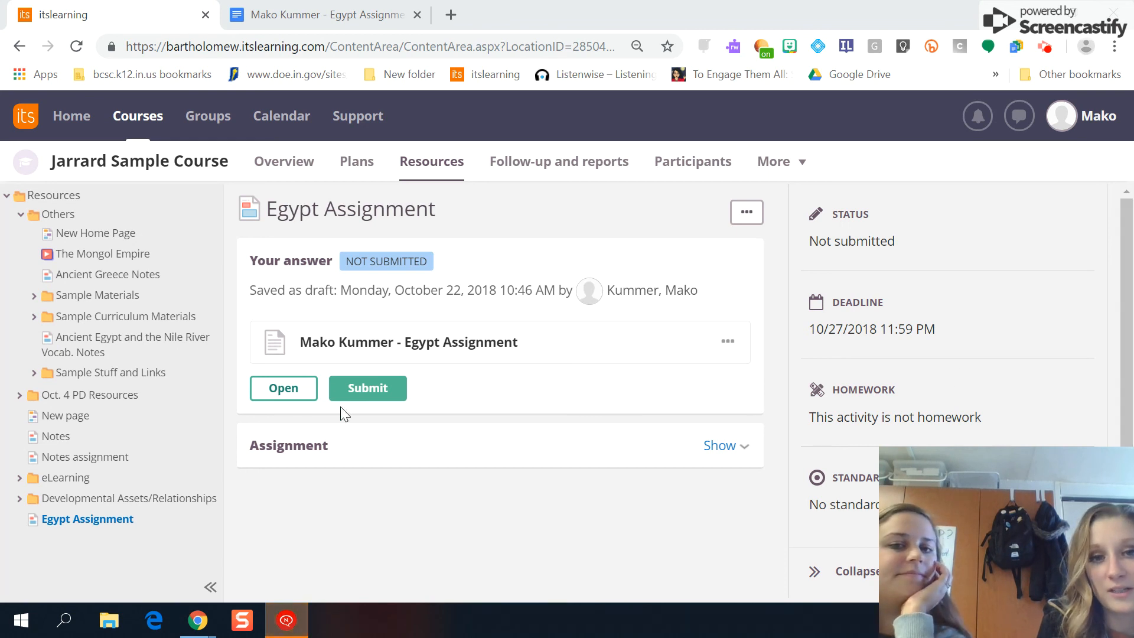
{"action": "left_click", "coordinate": [374, 398]}
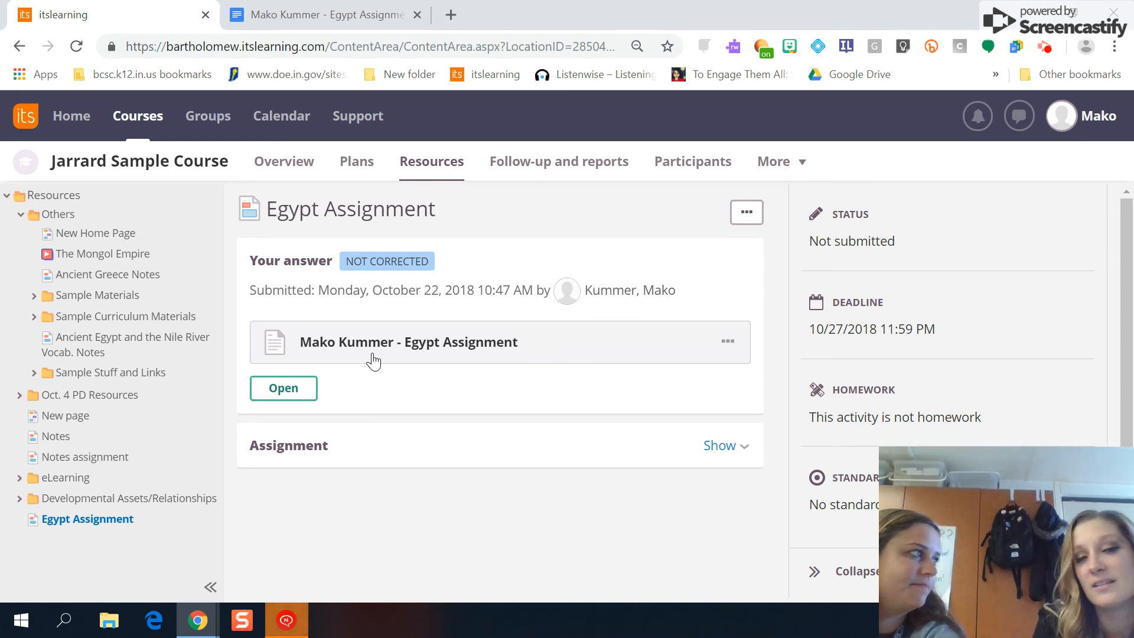
{"action": "left_click", "coordinate": [346, 15]}
{"action": "left_click", "coordinate": [143, 18]}
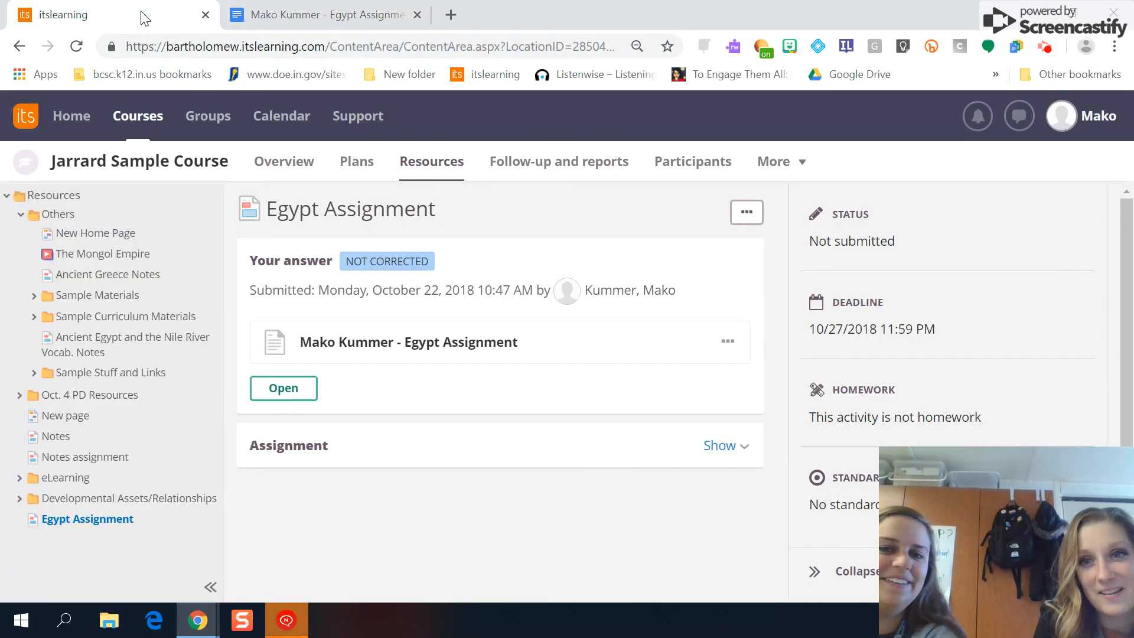